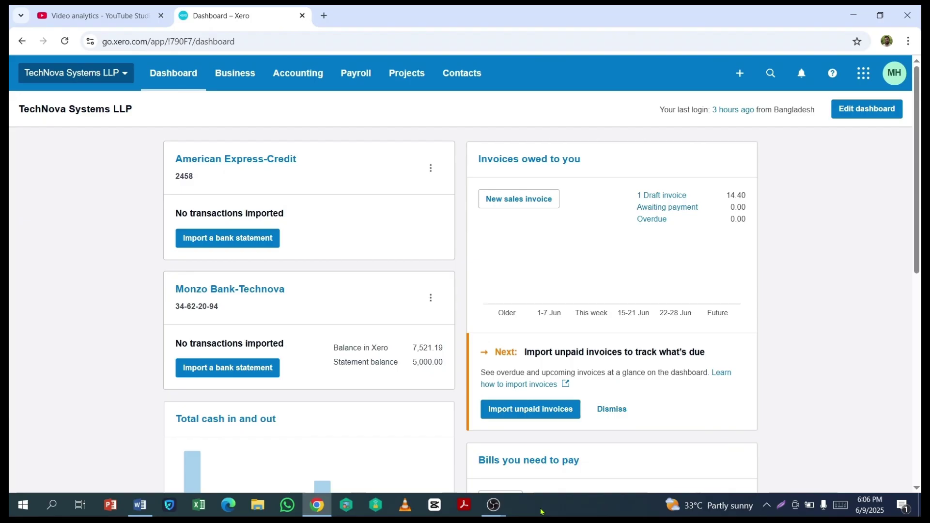
Step: Create a new sales invoice and select the existing customer as its contact
{"action": "key", "text": "alt+Tab"}
{"action": "left_click", "coordinate": [740, 75]}
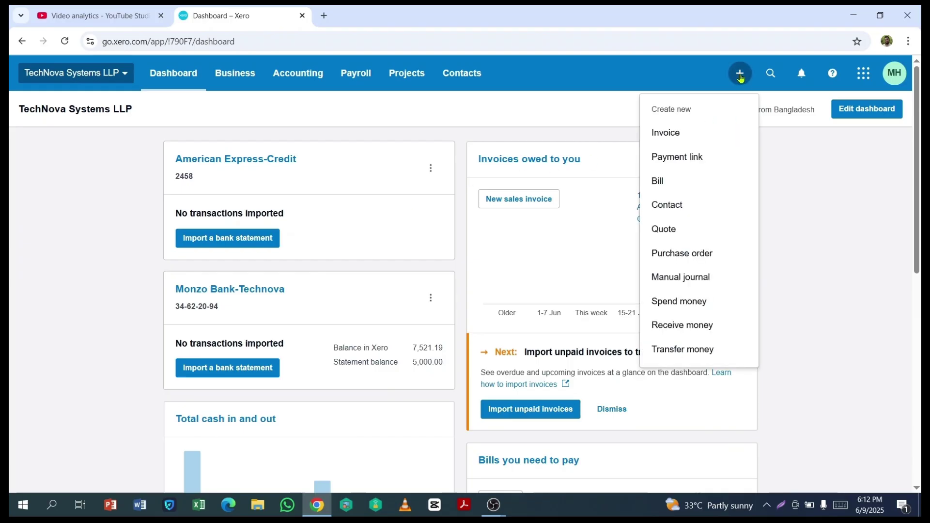
{"action": "left_click", "coordinate": [665, 136]}
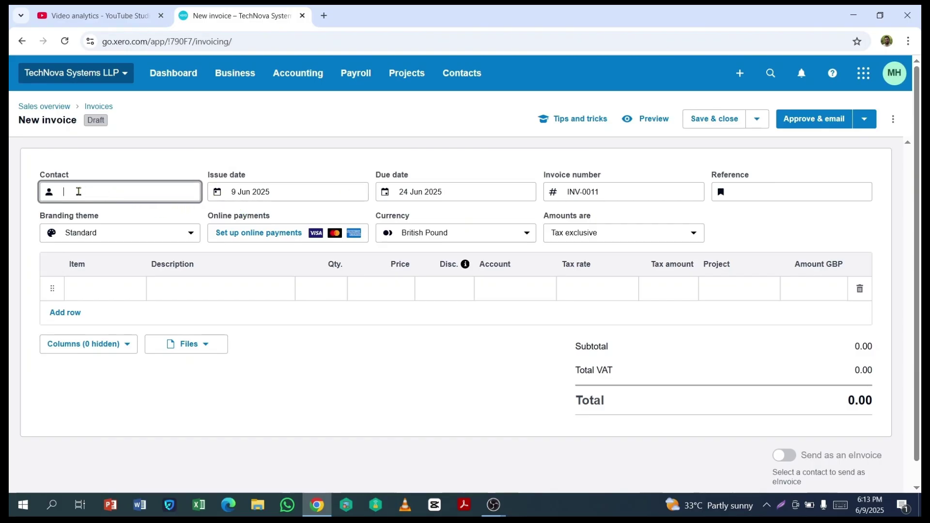
{"action": "left_click", "coordinate": [94, 380]}
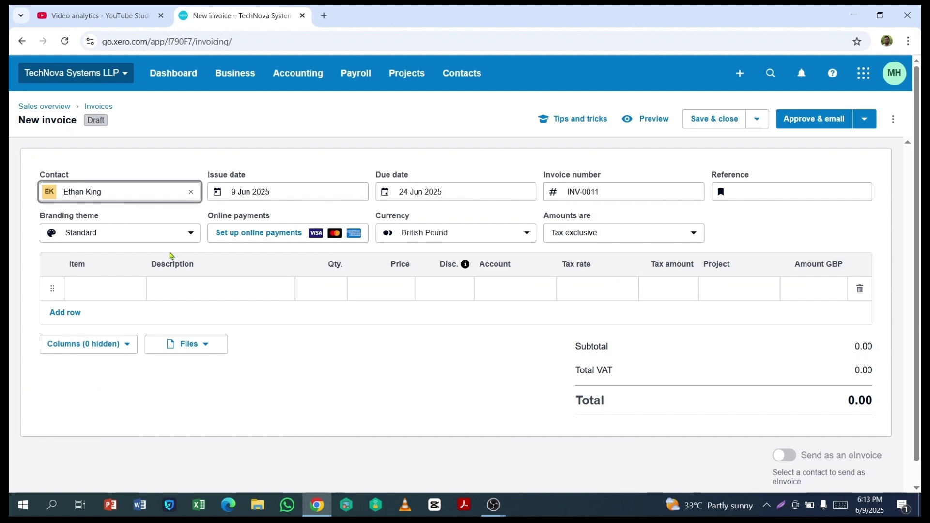
Step: Set the invoice's issue date to 1 Apr 2025
{"action": "left_click", "coordinate": [288, 193]}
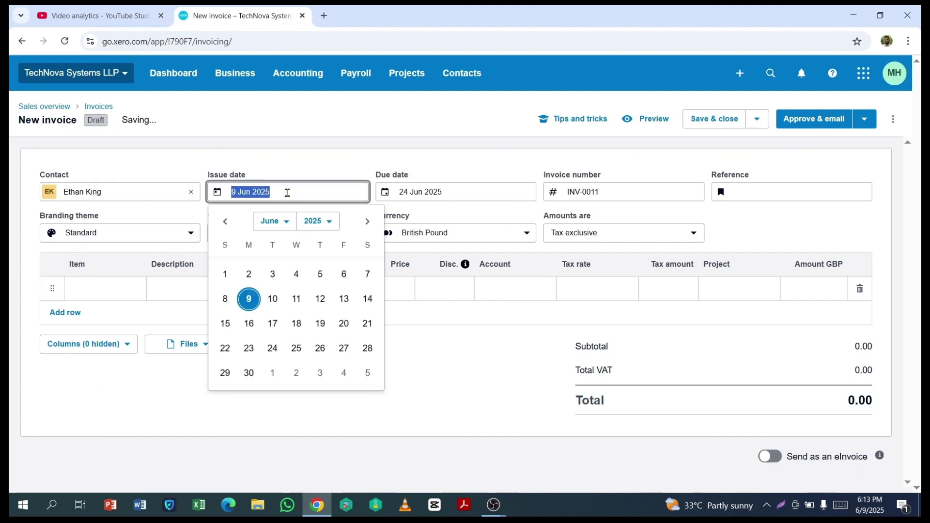
{"action": "left_click", "coordinate": [286, 224]}
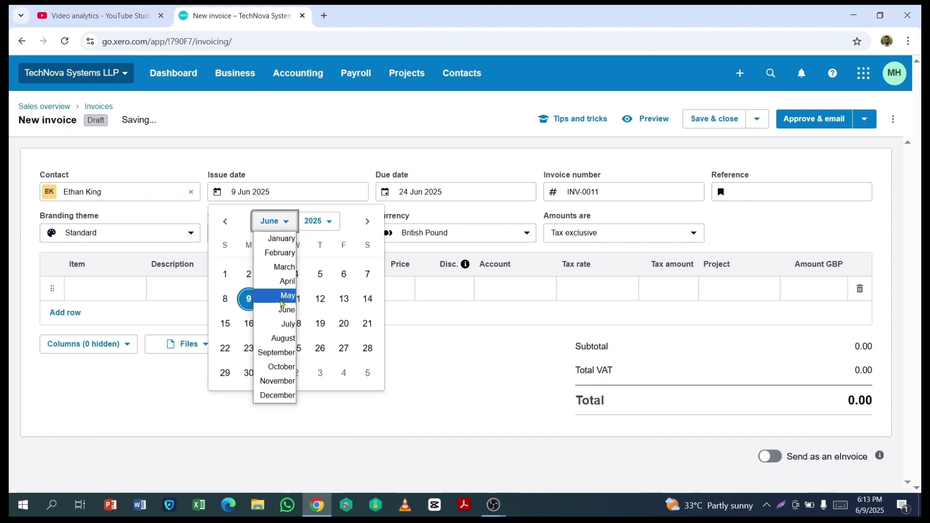
{"action": "left_click", "coordinate": [285, 282]}
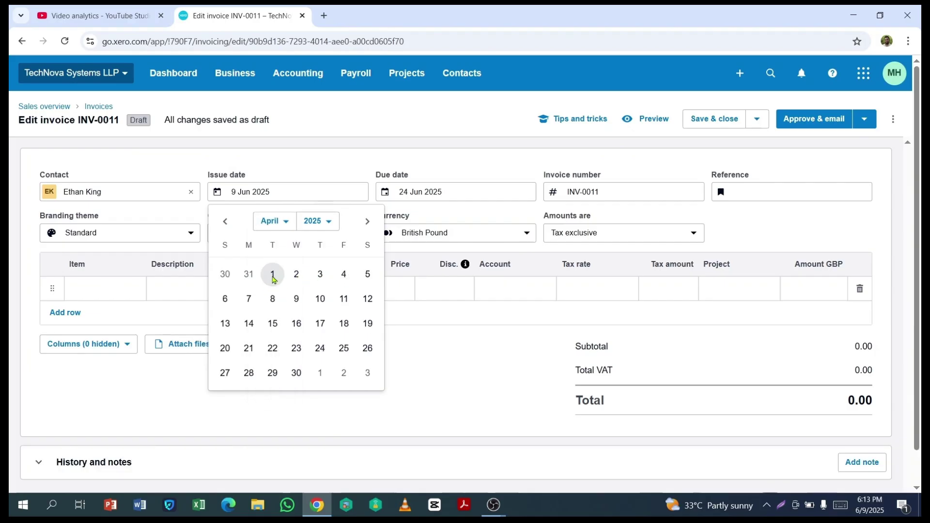
{"action": "left_click", "coordinate": [273, 274]}
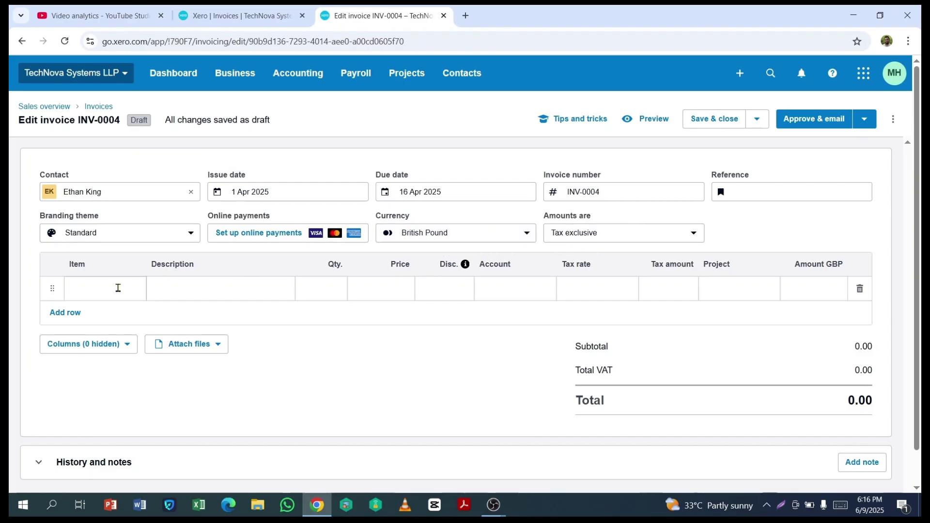
Step: Add the item ITM003 Wireless Mouse to the first invoice line with a quantity of 15
{"action": "left_click", "coordinate": [118, 287]}
{"action": "left_click", "coordinate": [109, 261]}
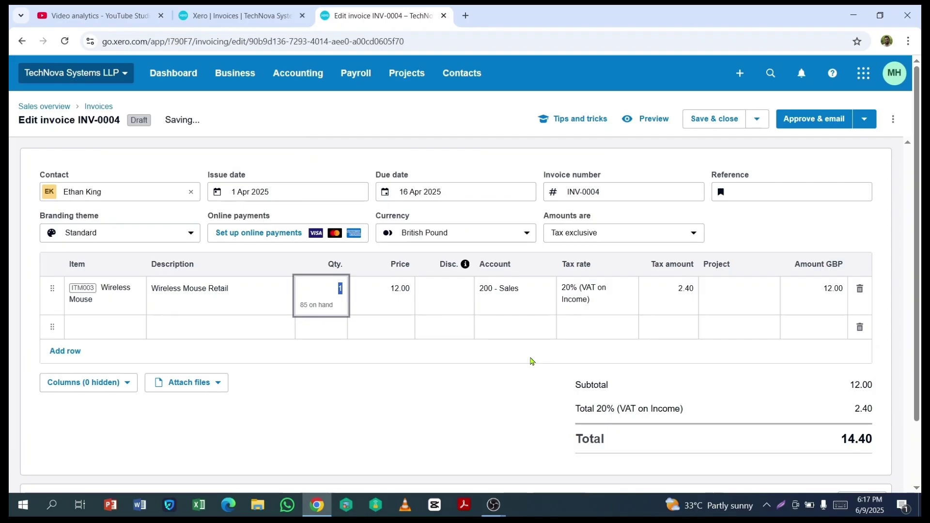
{"action": "type", "text": "15"}
{"action": "left_click", "coordinate": [445, 327]}
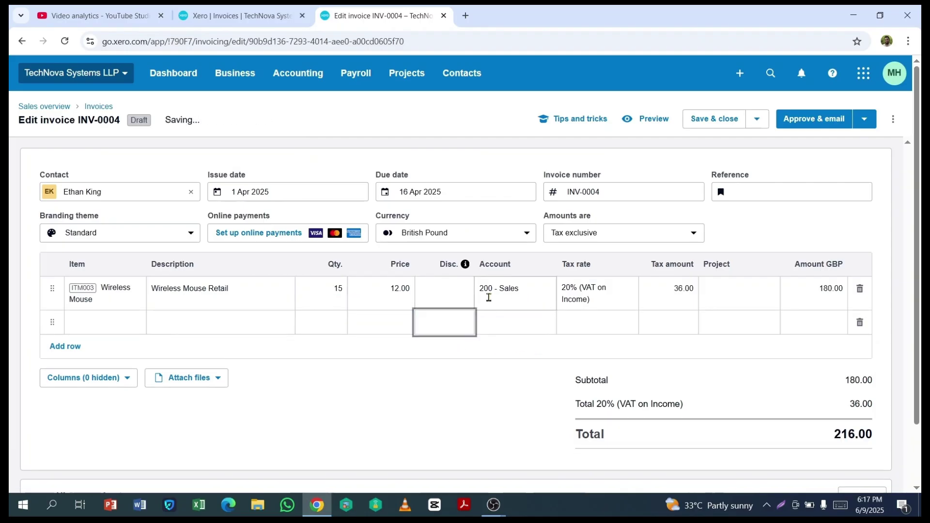
Step: Set the Wireless Mouse line's tax rate to 5% (VAT on Income) and approve the invoice without emailing it
{"action": "left_click", "coordinate": [624, 291]}
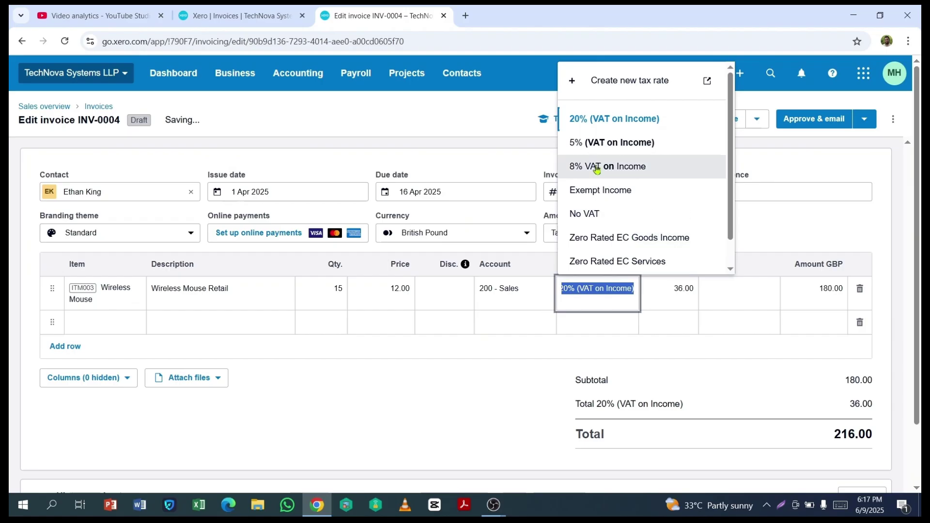
{"action": "left_click", "coordinate": [595, 144]}
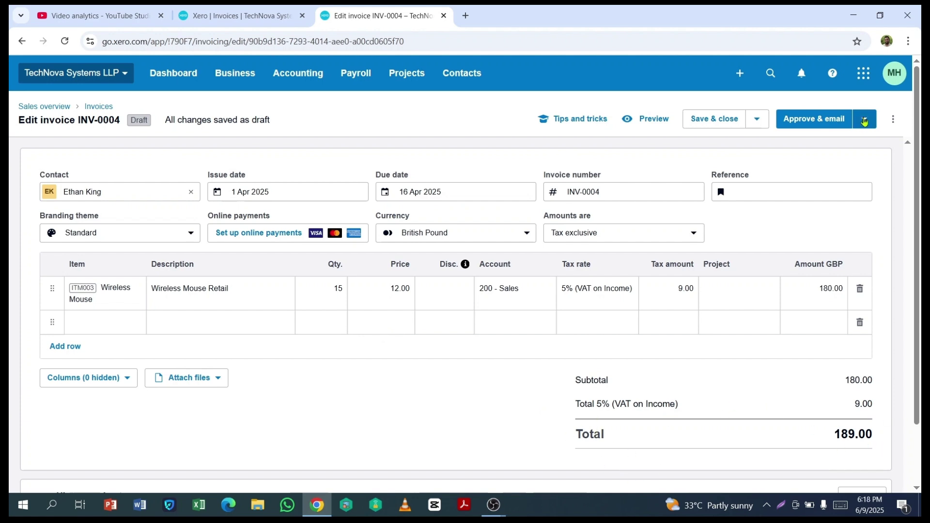
{"action": "left_click", "coordinate": [864, 121]}
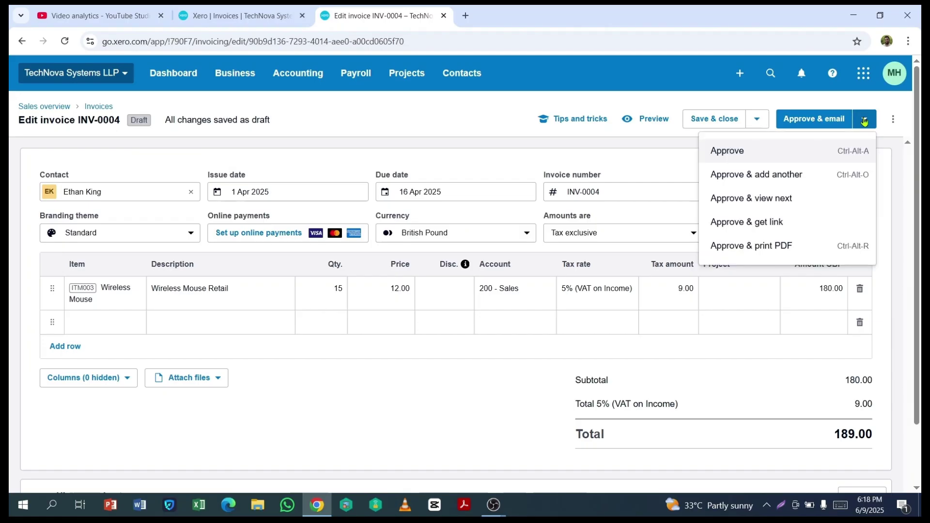
{"action": "left_click", "coordinate": [730, 152]}
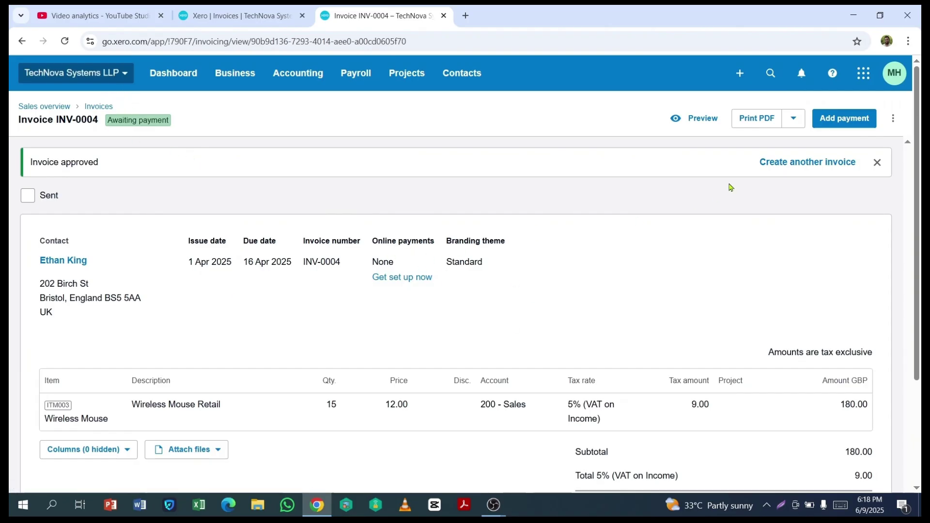
Step: Download the approved invoice as a PDF and open the file to review its details
{"action": "left_click", "coordinate": [756, 122]}
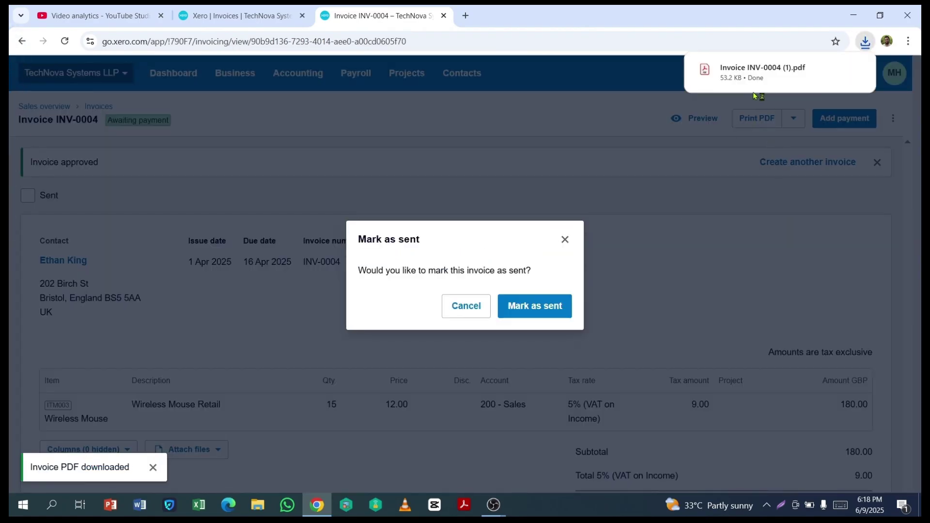
{"action": "left_click", "coordinate": [770, 72]}
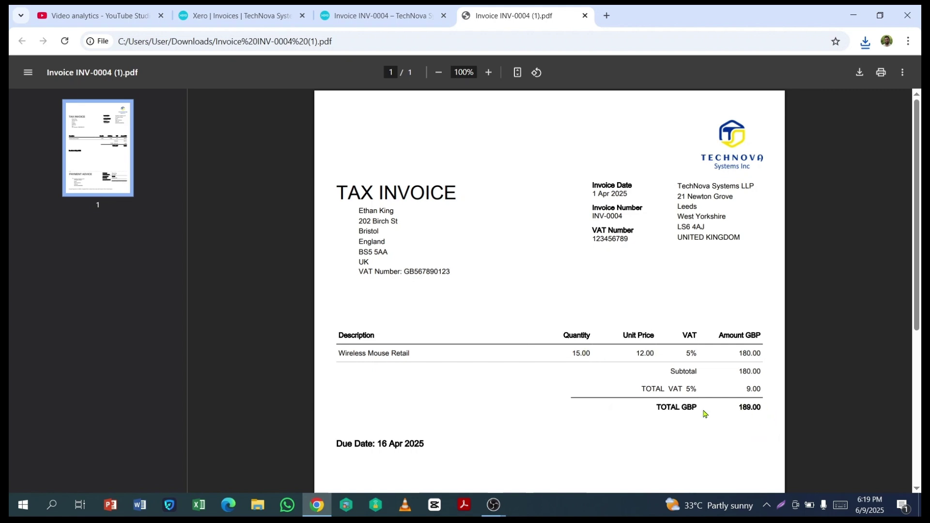
{"action": "scroll", "coordinate": [570, 259], "scroll_direction": "down", "scroll_amount": 1}
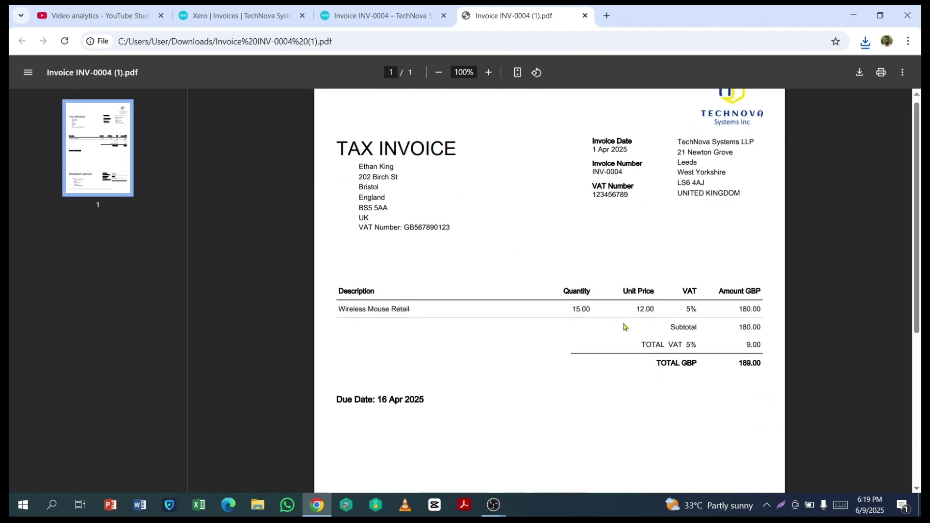
{"action": "scroll", "coordinate": [624, 327], "scroll_direction": "up", "scroll_amount": 1}
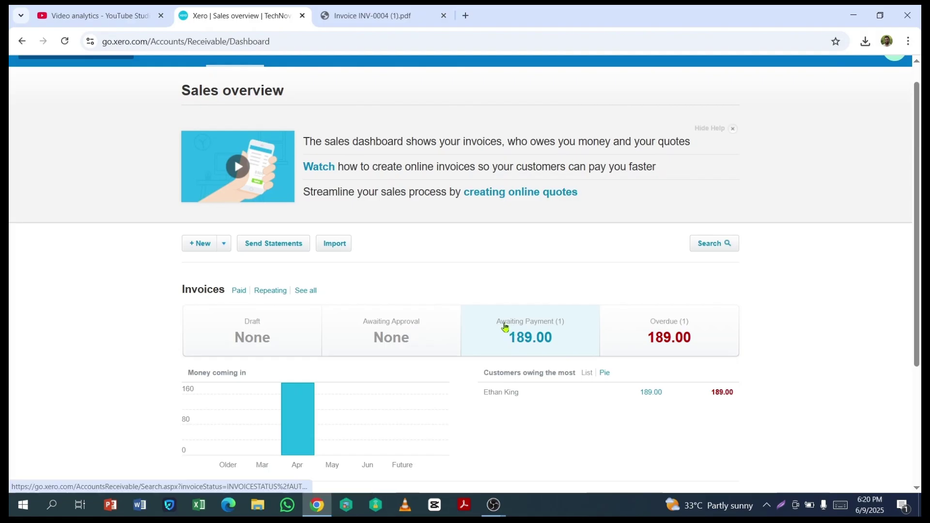
Step: Open the customer's invoice from the invoices awaiting payment and start creating a credit note to apply to it
{"action": "left_click", "coordinate": [503, 328]}
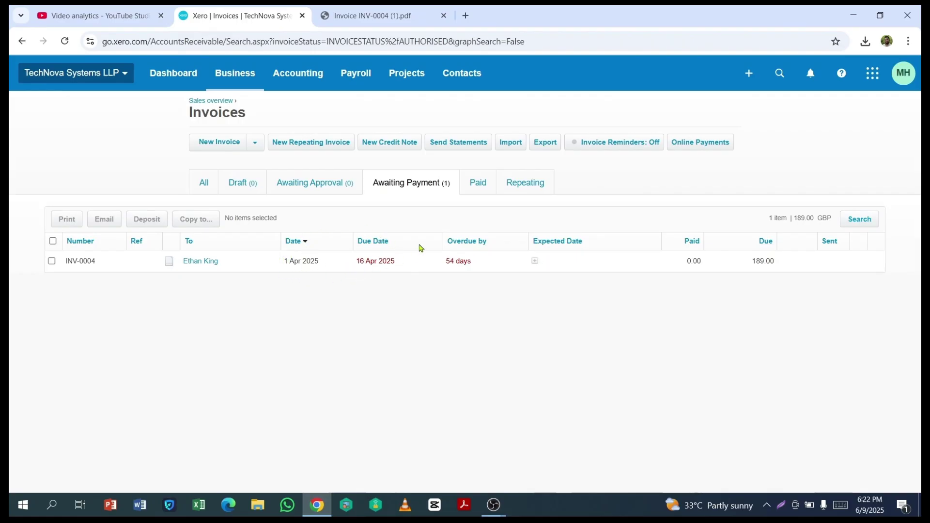
{"action": "left_click", "coordinate": [368, 263]}
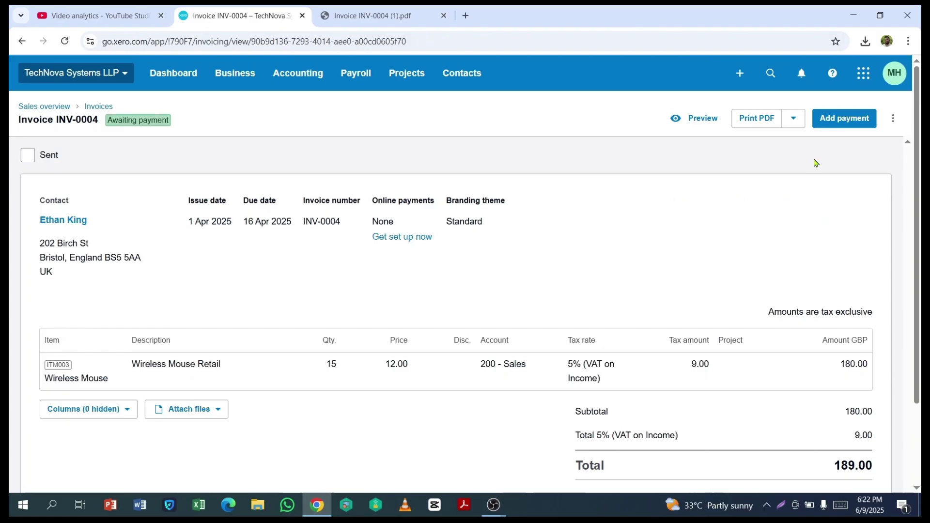
{"action": "left_click", "coordinate": [894, 121]}
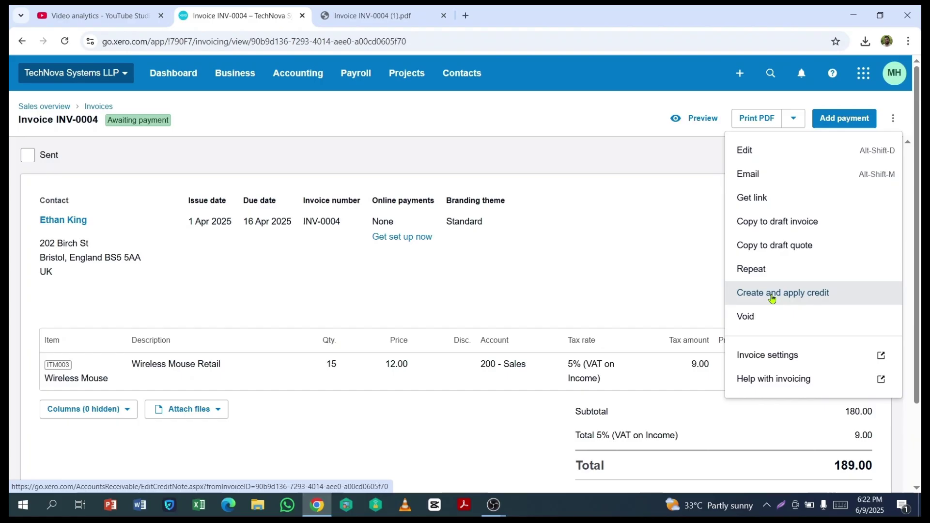
{"action": "left_click", "coordinate": [789, 296]}
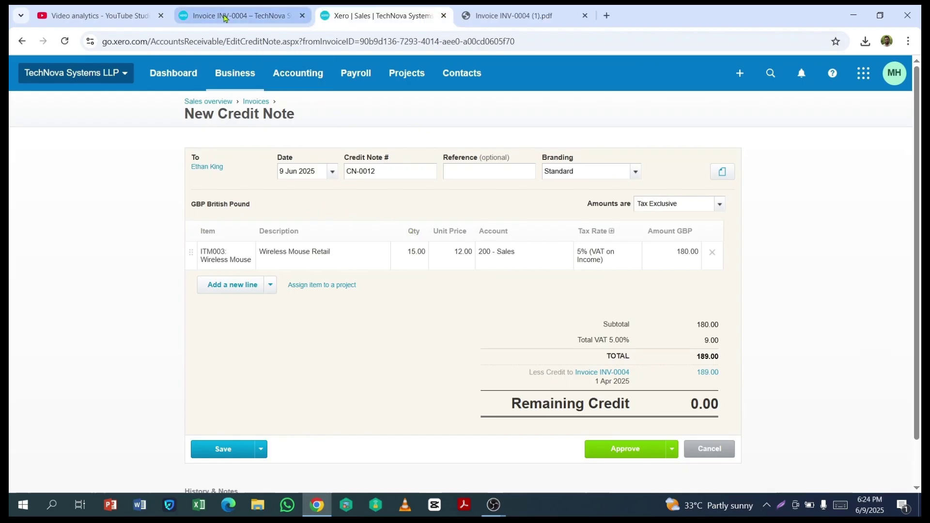
Step: Check the original invoice's dates and set the credit note's date to 12 Apr 2025
{"action": "left_click", "coordinate": [224, 17]}
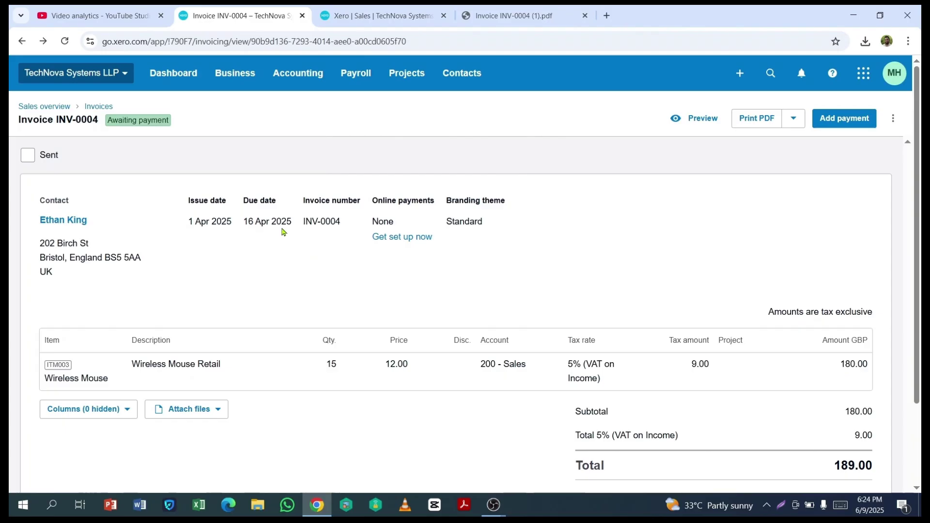
{"action": "left_click", "coordinate": [365, 20]}
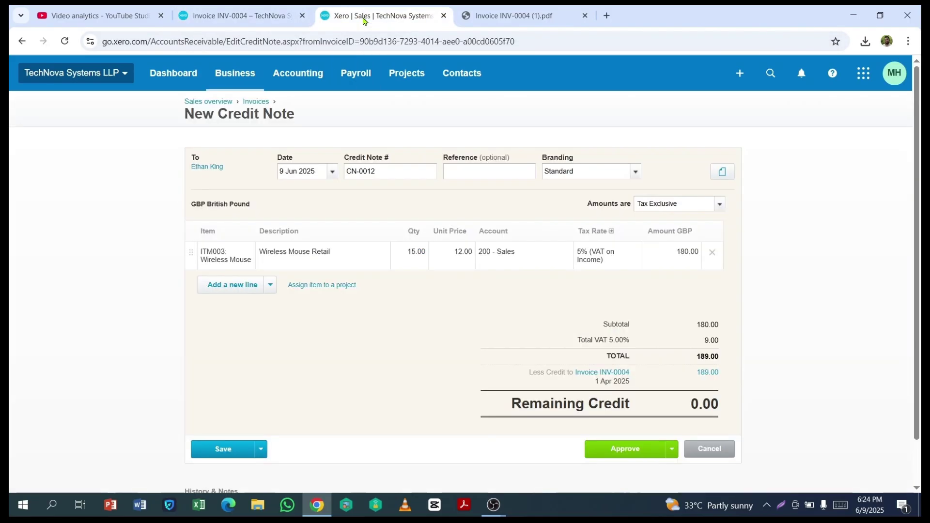
{"action": "left_click", "coordinate": [333, 174]}
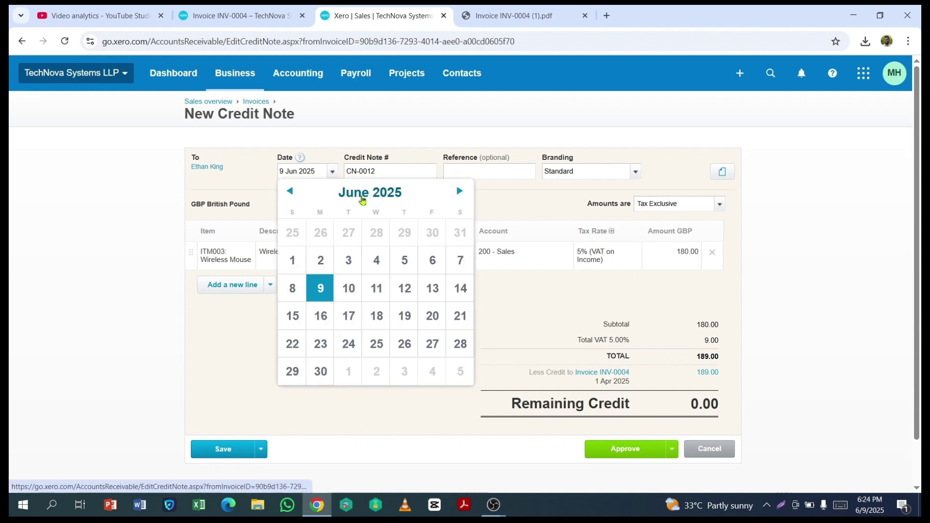
{"action": "left_click", "coordinate": [370, 192]}
{"action": "left_click", "coordinate": [307, 271]}
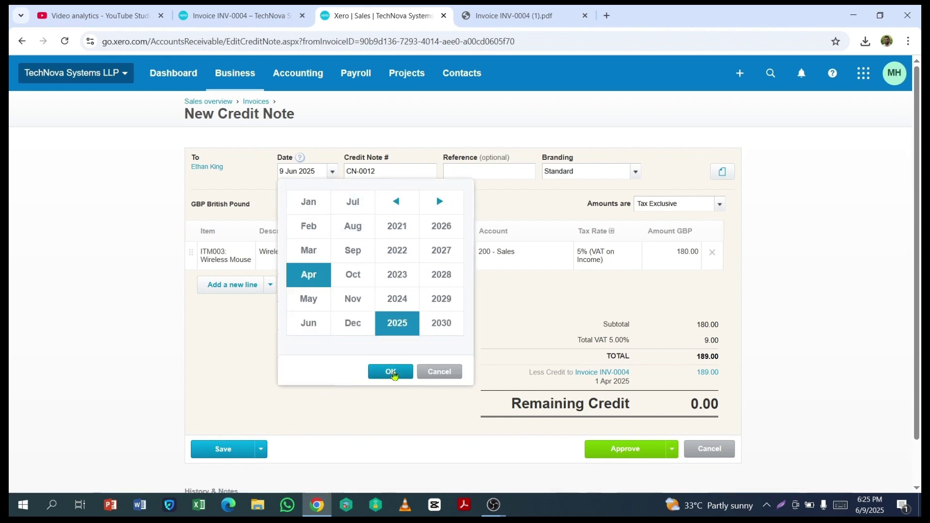
{"action": "left_click", "coordinate": [389, 371]}
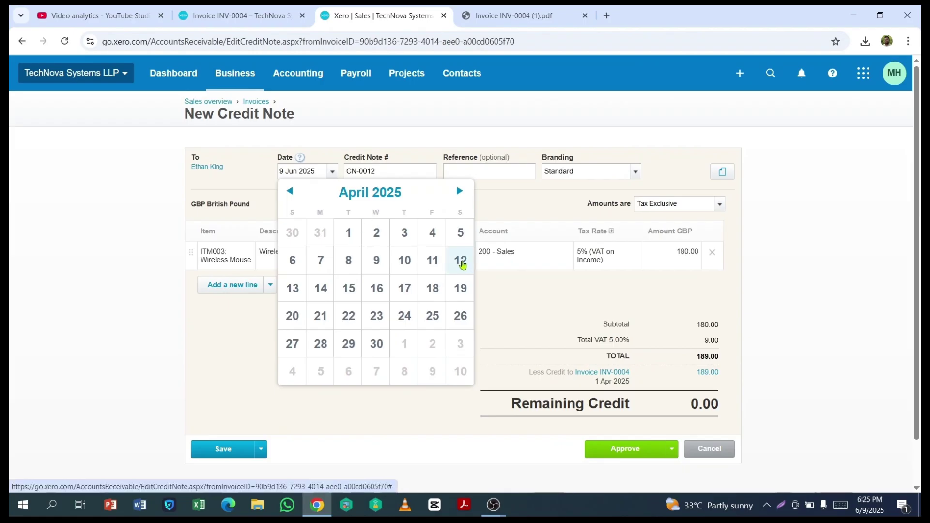
{"action": "left_click", "coordinate": [461, 262]}
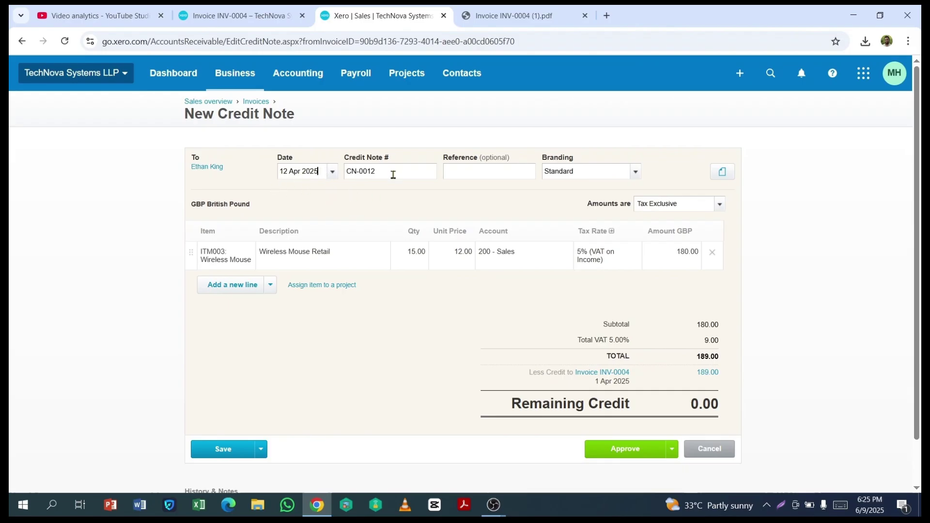
Step: Set the credit note's Wireless Mouse quantity to 2 and approve the credit note
{"action": "left_click", "coordinate": [411, 252]}
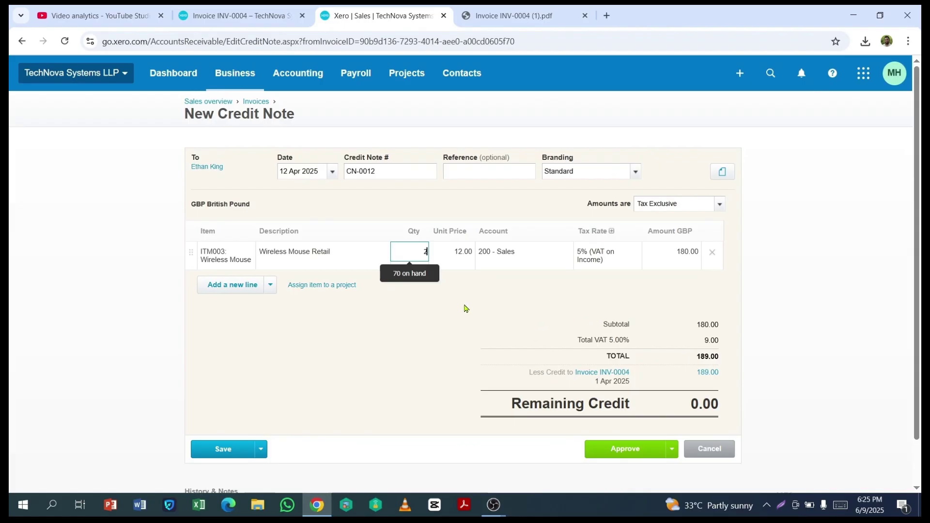
{"action": "left_click", "coordinate": [432, 319]}
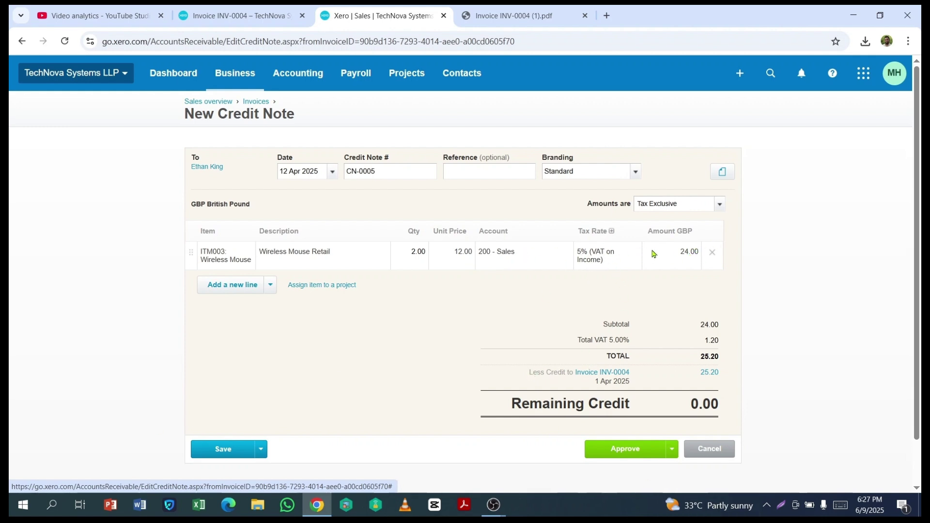
{"action": "left_click", "coordinate": [632, 455]}
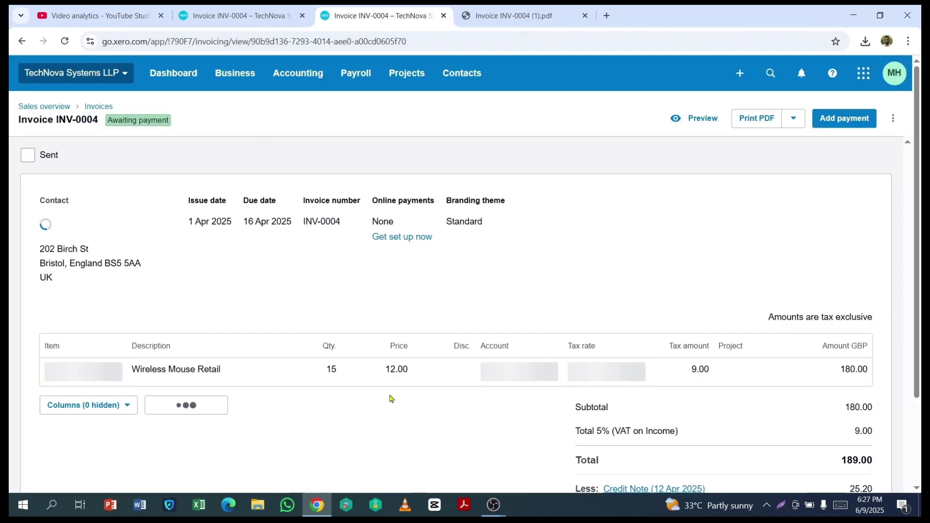
Step: Review the invoice's status, original total, applied credit note and remaining amount due
{"action": "scroll", "coordinate": [678, 254], "scroll_direction": "down", "scroll_amount": 1}
{"action": "scroll", "coordinate": [678, 255], "scroll_direction": "down", "scroll_amount": 2}
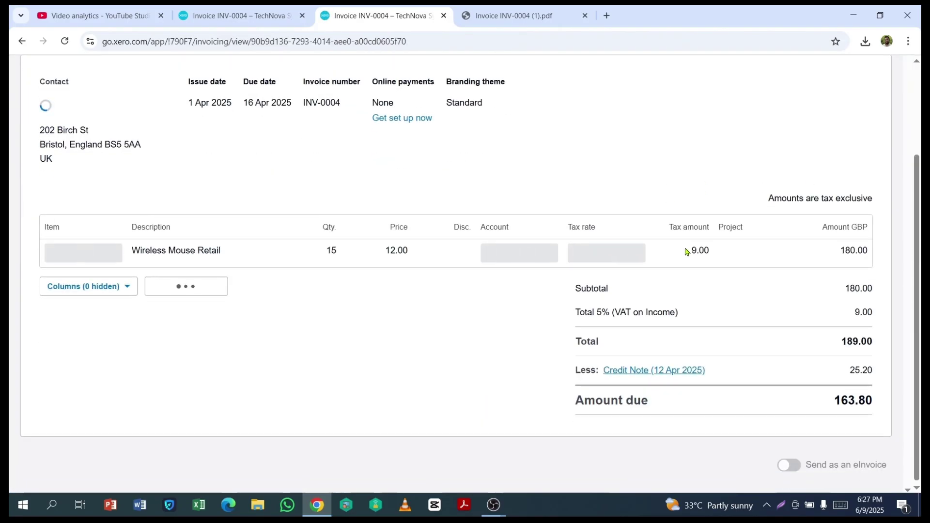
{"action": "scroll", "coordinate": [672, 286], "scroll_direction": "up", "scroll_amount": 3}
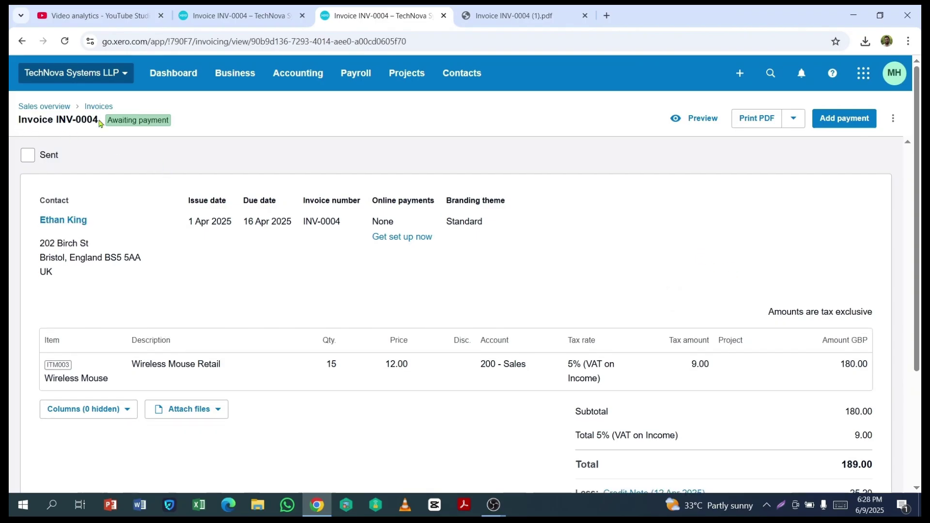
{"action": "scroll", "coordinate": [751, 270], "scroll_direction": "down", "scroll_amount": 3}
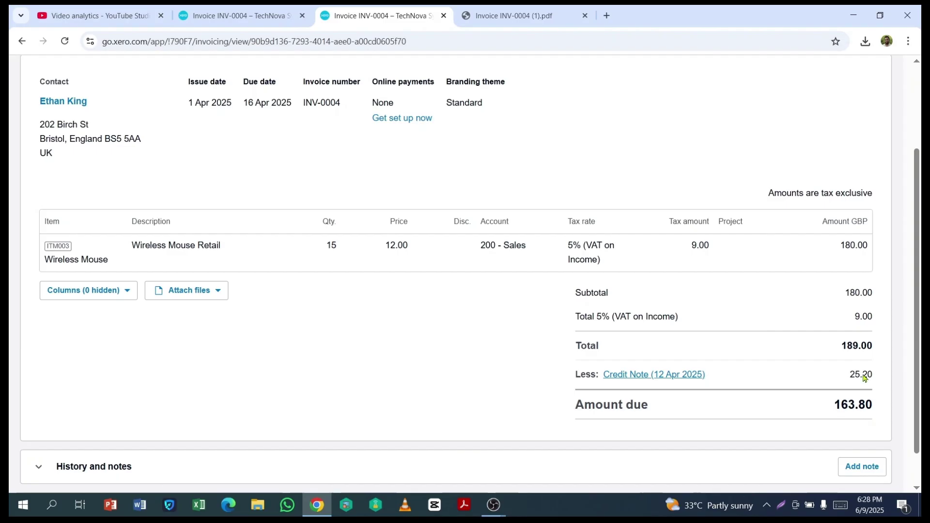
{"action": "double_click", "coordinate": [856, 345]}
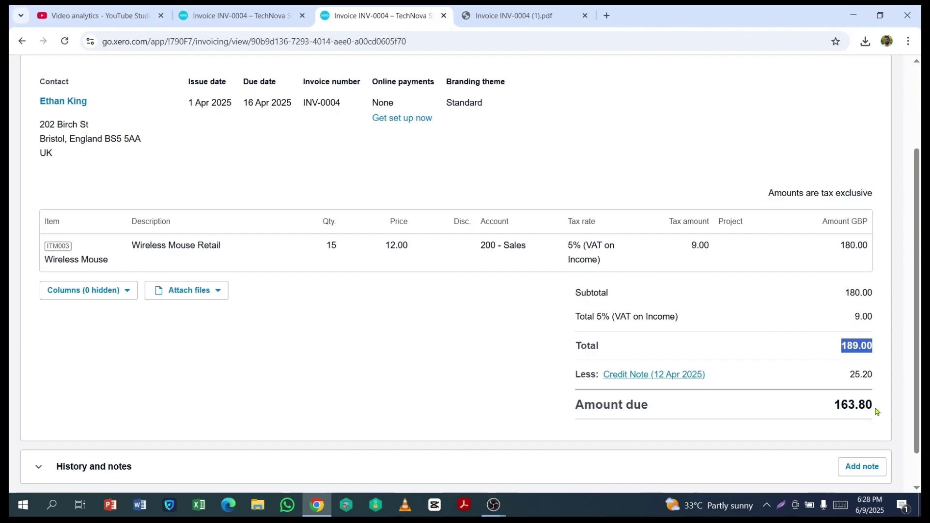
{"action": "scroll", "coordinate": [878, 408], "scroll_direction": "up", "scroll_amount": 3}
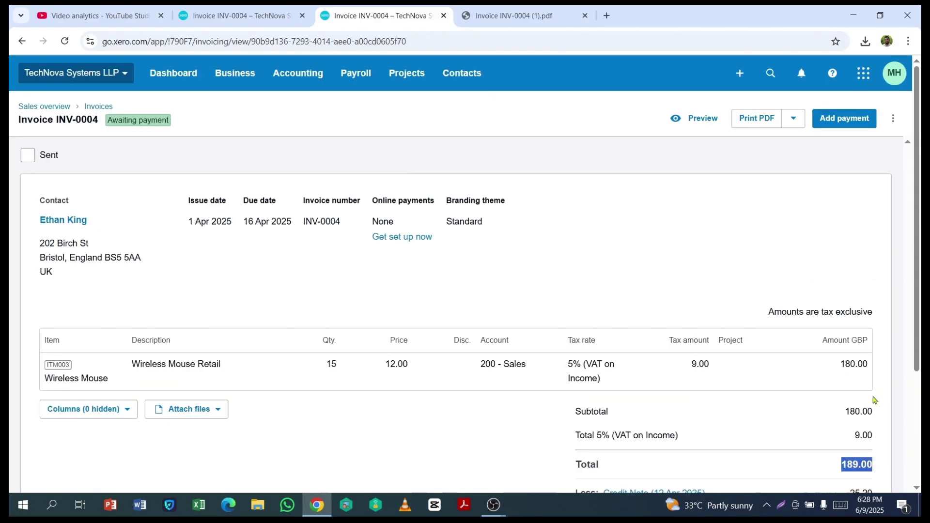
Step: Export the invoice as a PDF, review its credited amount and amount due, and dismiss the mark-as-sent prompt
{"action": "scroll", "coordinate": [780, 208], "scroll_direction": "down", "scroll_amount": 1}
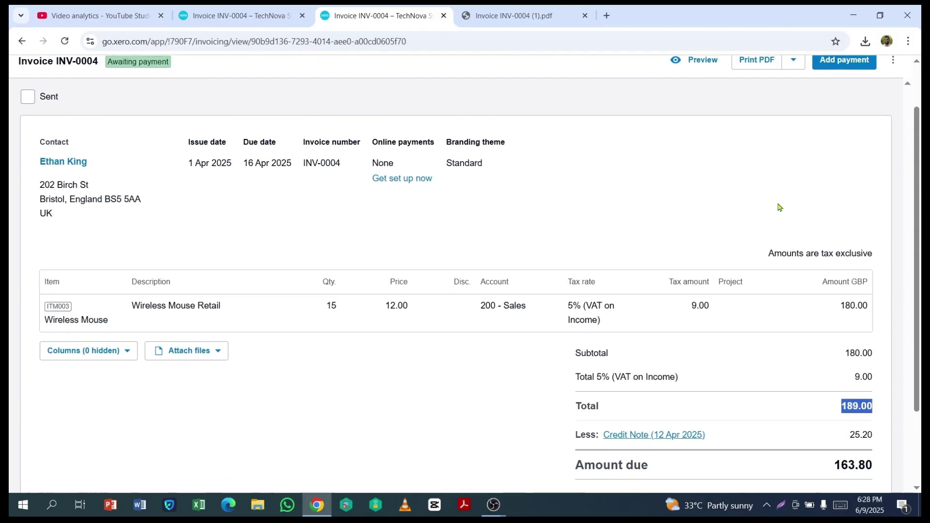
{"action": "scroll", "coordinate": [780, 208], "scroll_direction": "up", "scroll_amount": 1}
{"action": "left_click", "coordinate": [759, 120]}
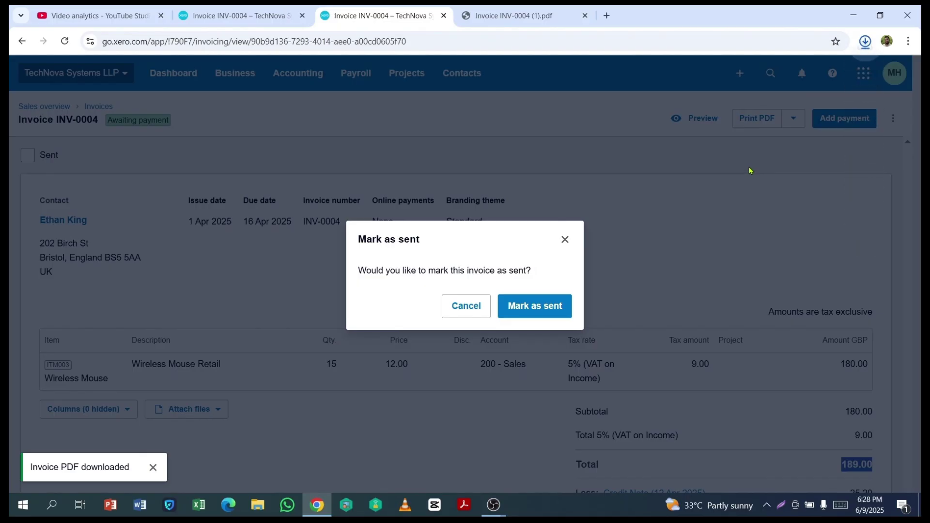
{"action": "left_click", "coordinate": [725, 68]}
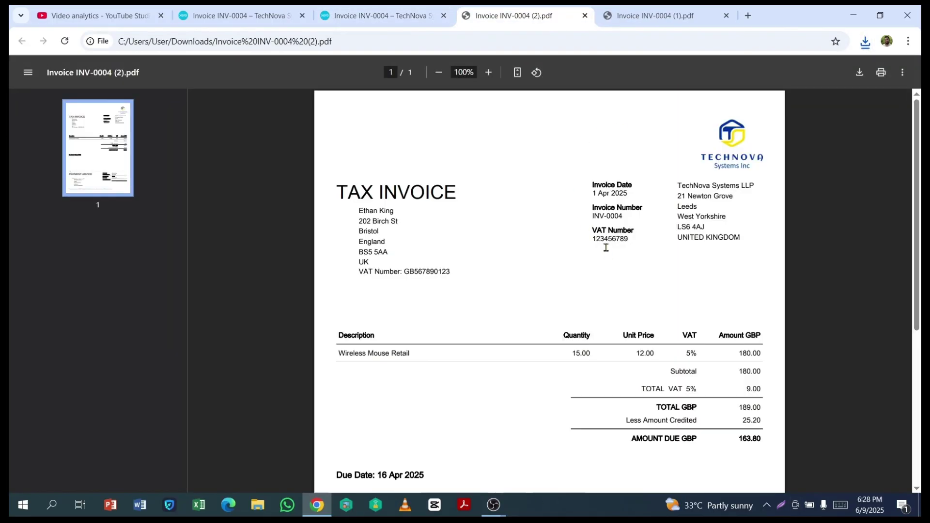
{"action": "scroll", "coordinate": [606, 240], "scroll_direction": "down", "scroll_amount": 4}
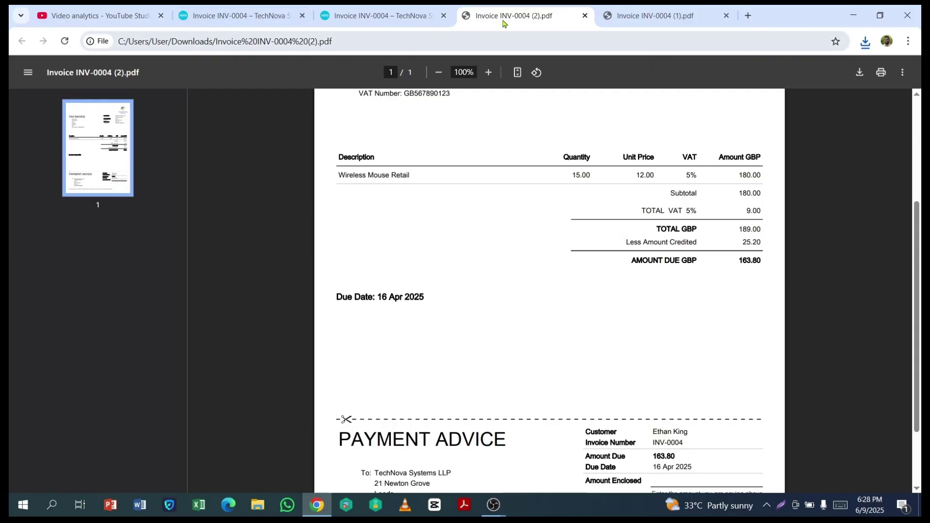
{"action": "left_click", "coordinate": [372, 16]}
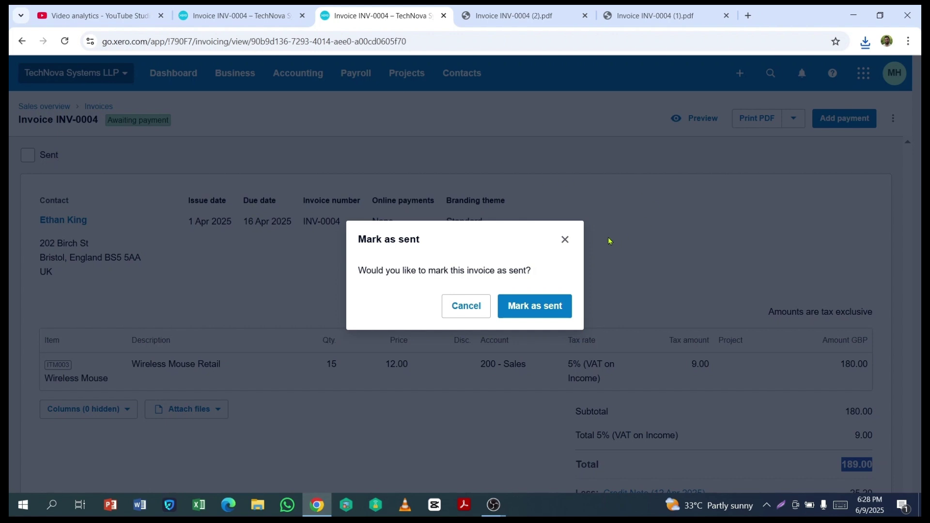
{"action": "left_click", "coordinate": [565, 239]}
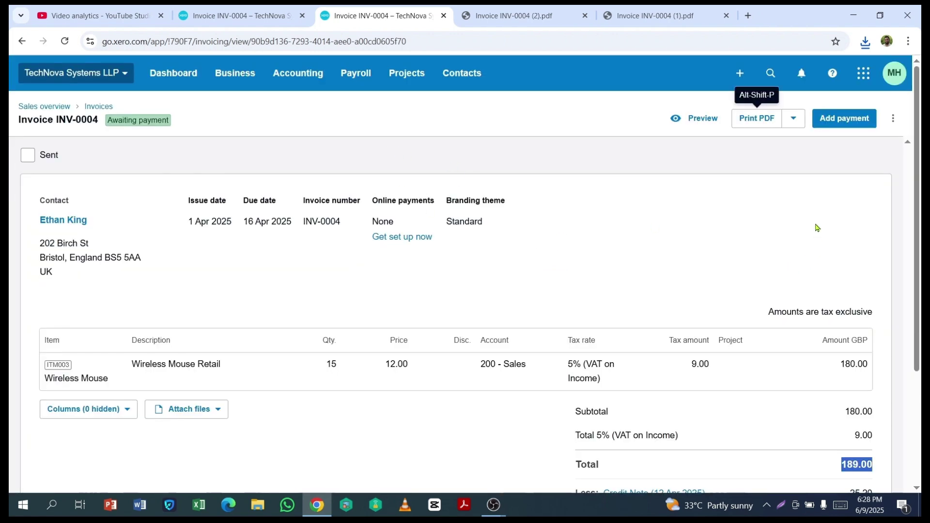
Step: Record the invoice's 163.80 payment, dated 12 Apr 2025, to the Monzo Bank-Technova account
{"action": "scroll", "coordinate": [818, 228], "scroll_direction": "down", "scroll_amount": 3}
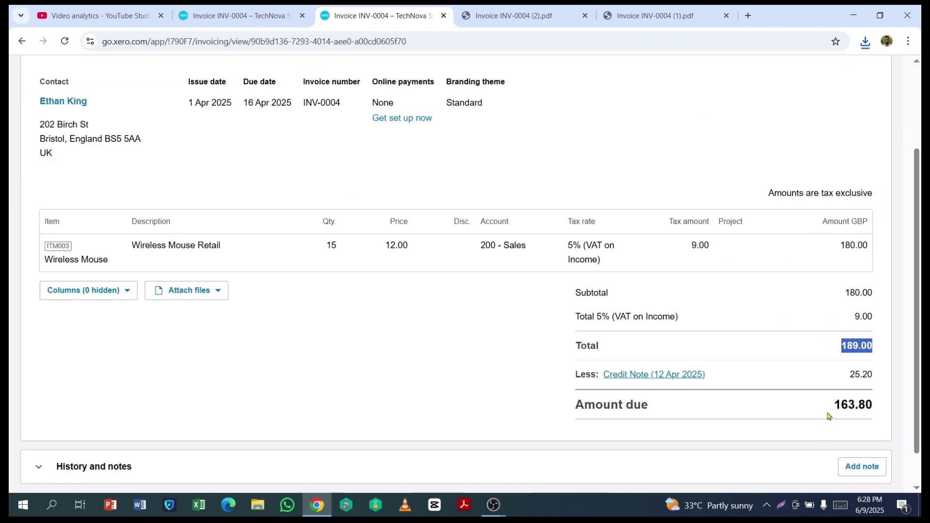
{"action": "scroll", "coordinate": [824, 339], "scroll_direction": "up", "scroll_amount": 3}
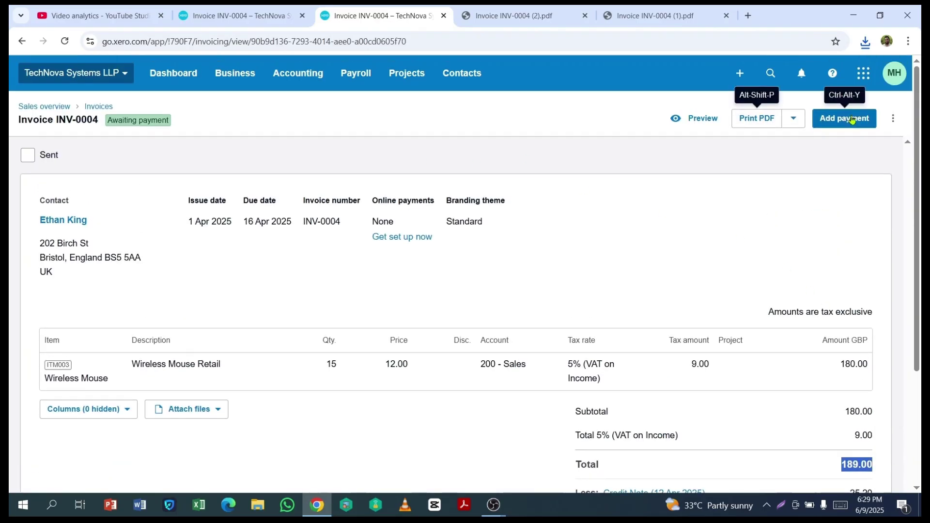
{"action": "left_click", "coordinate": [853, 120]}
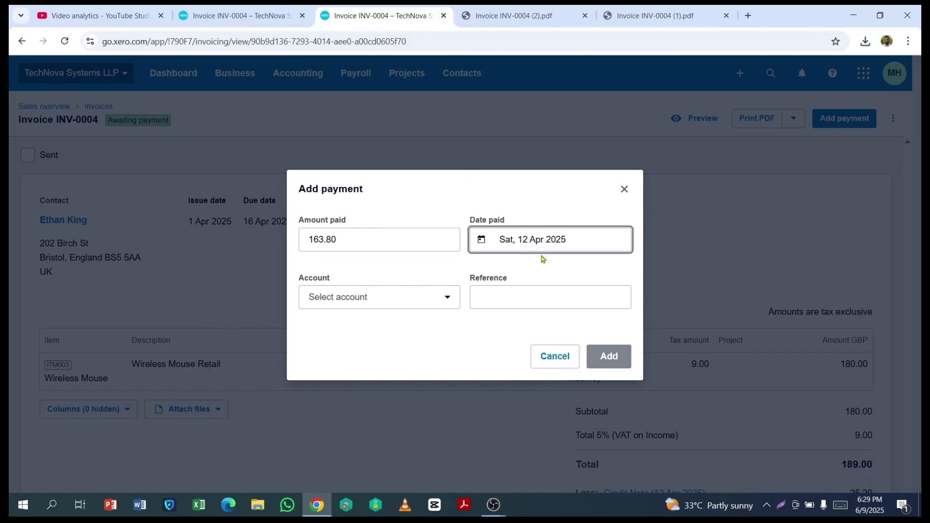
{"action": "left_click", "coordinate": [567, 249]}
{"action": "left_click", "coordinate": [449, 300]}
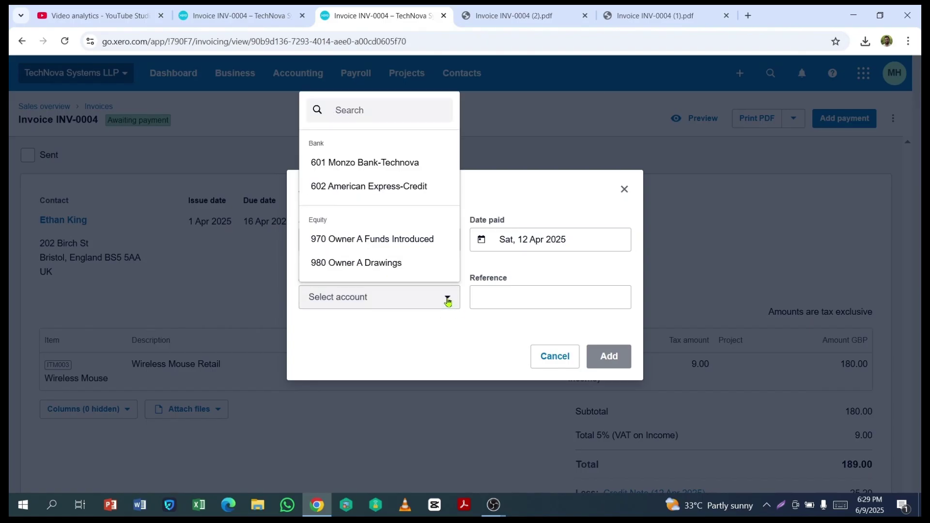
{"action": "left_click", "coordinate": [361, 163]}
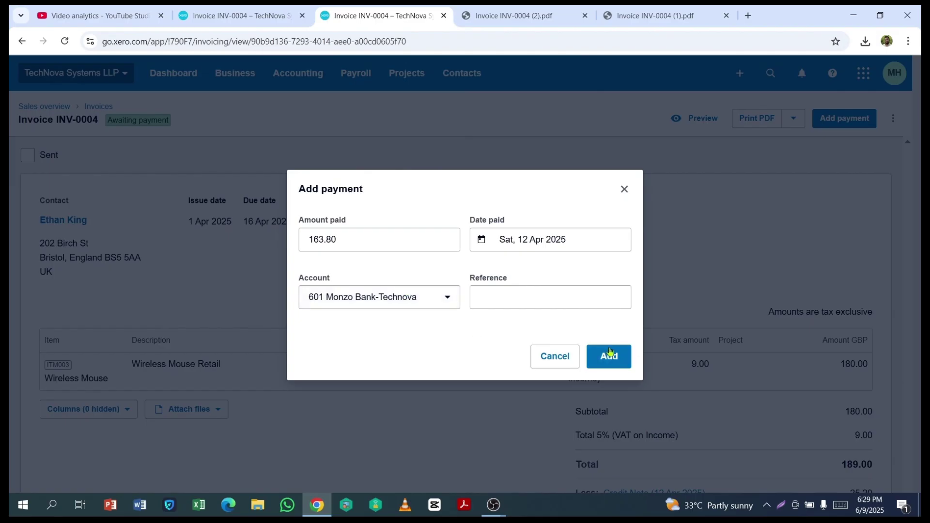
{"action": "left_click", "coordinate": [604, 362]}
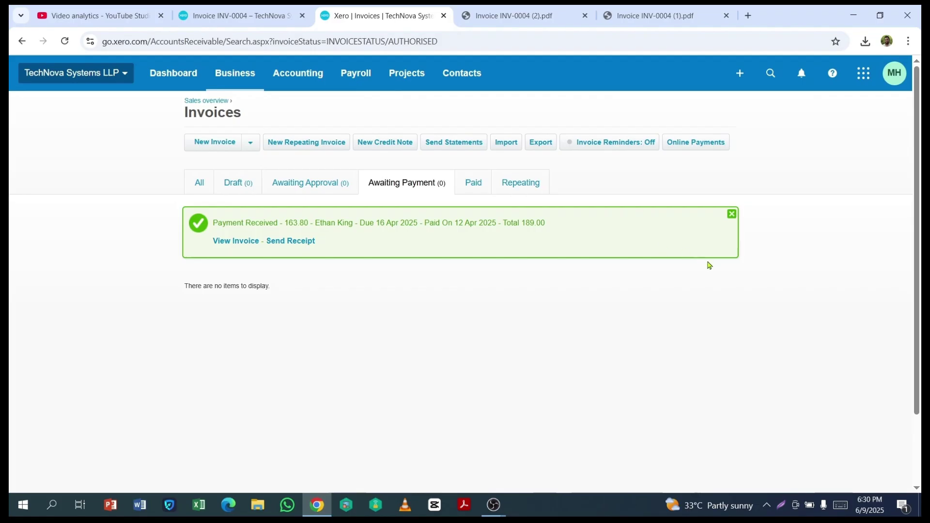
Step: Check the received payment's amount and the invoice total, and list the paid invoices
{"action": "left_click_drag", "start_coordinate": [505, 225], "coordinate": [552, 228]}
{"action": "left_click_drag", "start_coordinate": [285, 224], "coordinate": [310, 224]}
{"action": "left_click", "coordinate": [508, 329]}
{"action": "left_click", "coordinate": [473, 185]}
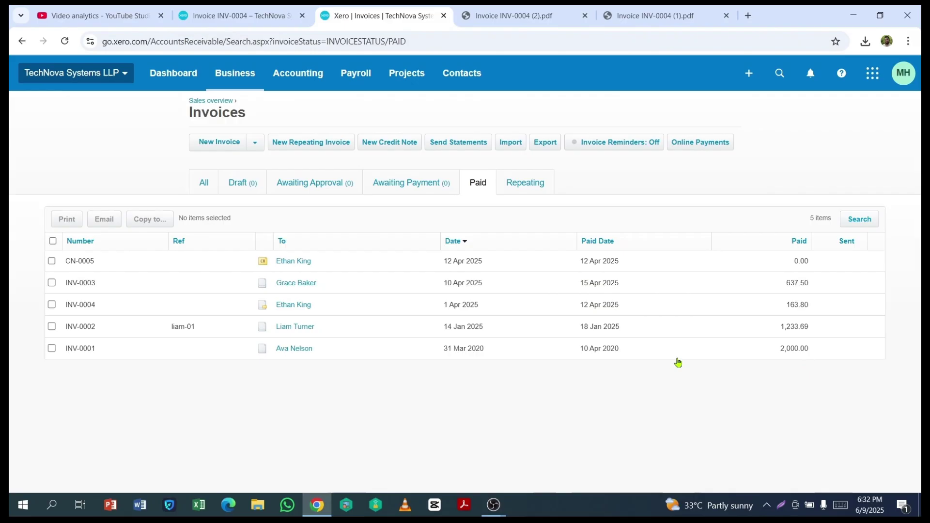
Step: Open the paid invoice dated 31 Mar 2020 and examine its total, payment and available invoice options
{"action": "left_click", "coordinate": [489, 354]}
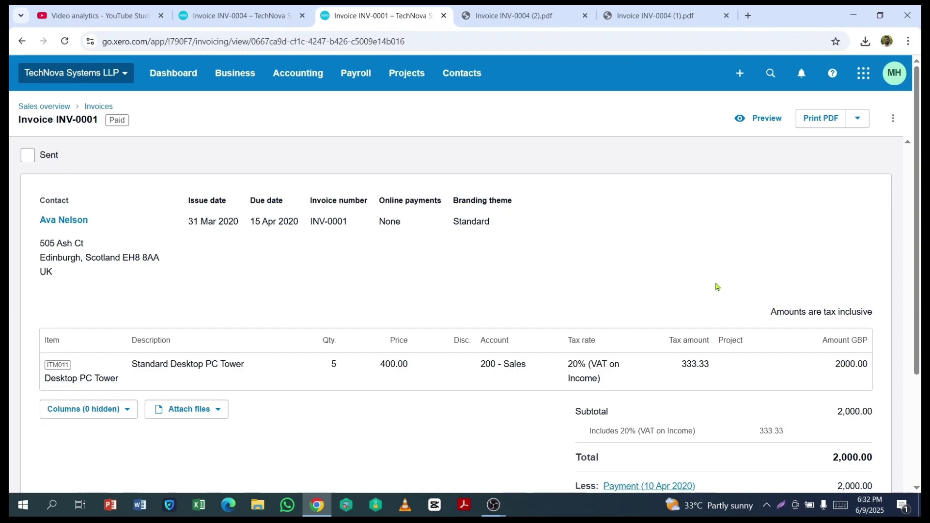
{"action": "scroll", "coordinate": [714, 283], "scroll_direction": "down", "scroll_amount": 1}
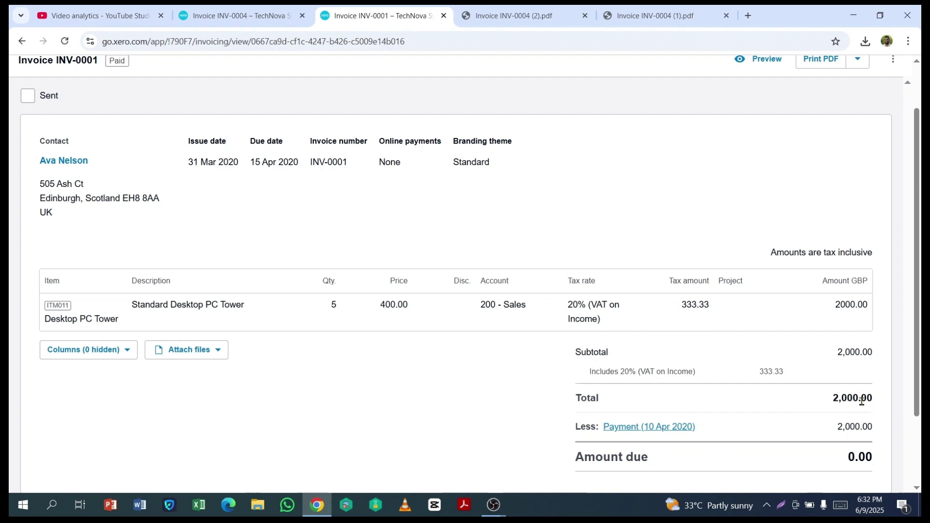
{"action": "scroll", "coordinate": [831, 367], "scroll_direction": "up", "scroll_amount": 1}
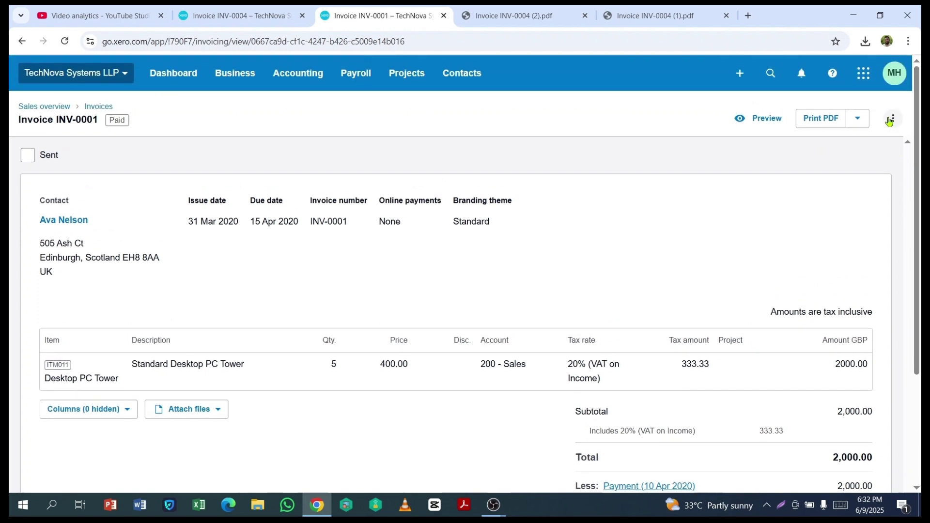
{"action": "left_click", "coordinate": [895, 122]}
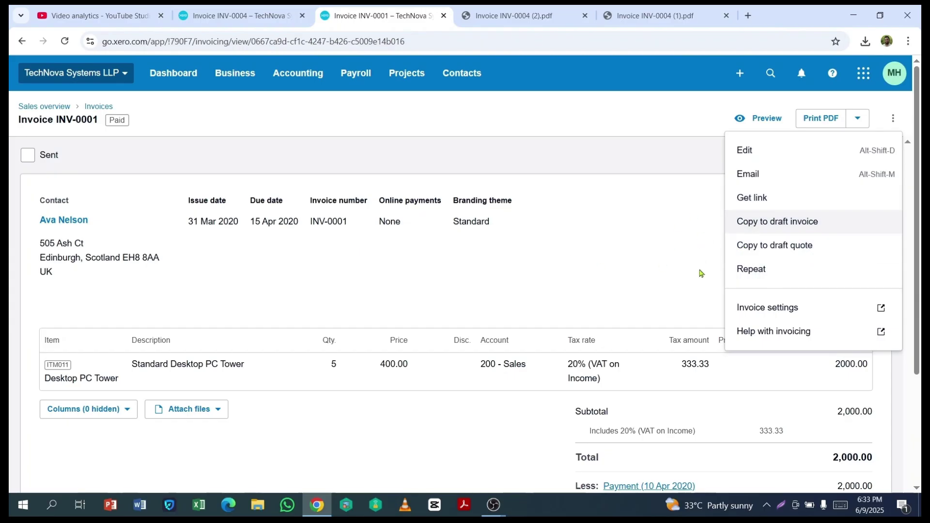
{"action": "left_click", "coordinate": [655, 265]}
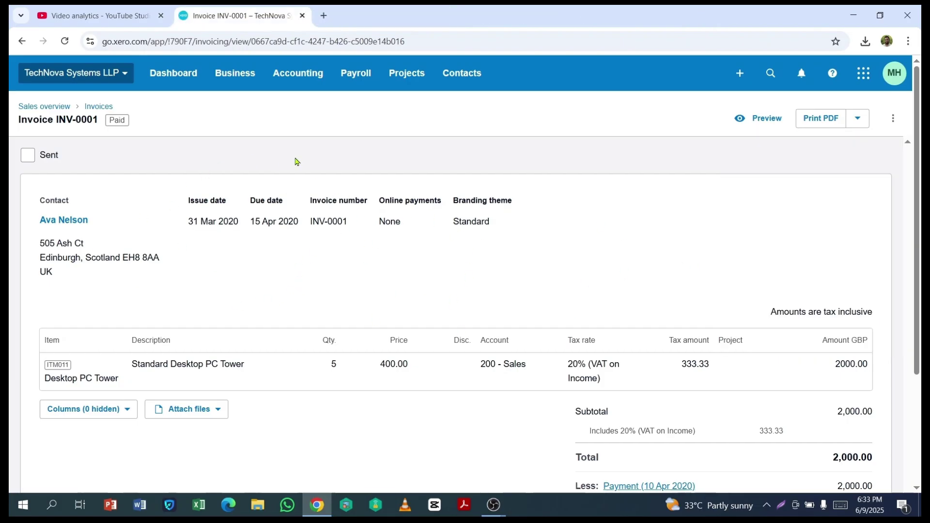
Step: Duplicate the paid invoice's browser tab and start a new standalone credit note from the invoices list
{"action": "right_click", "coordinate": [244, 17]}
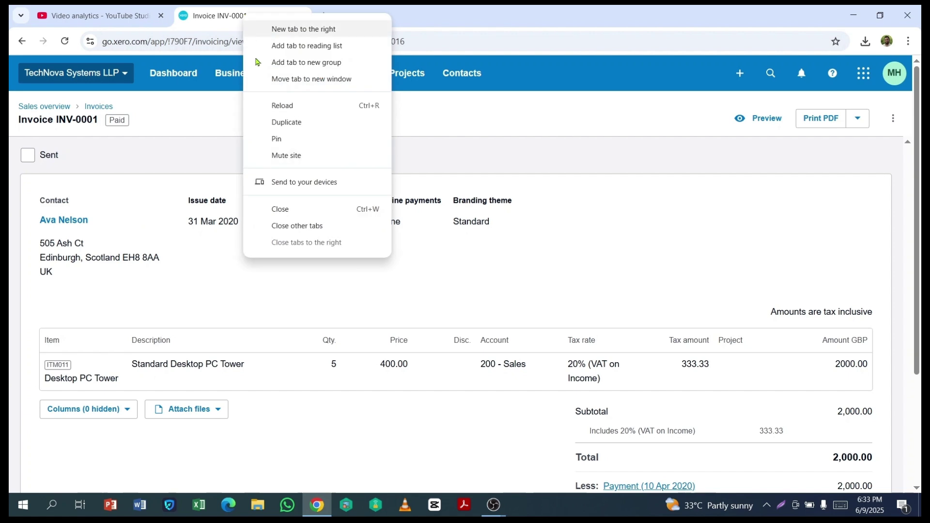
{"action": "left_click", "coordinate": [276, 123]}
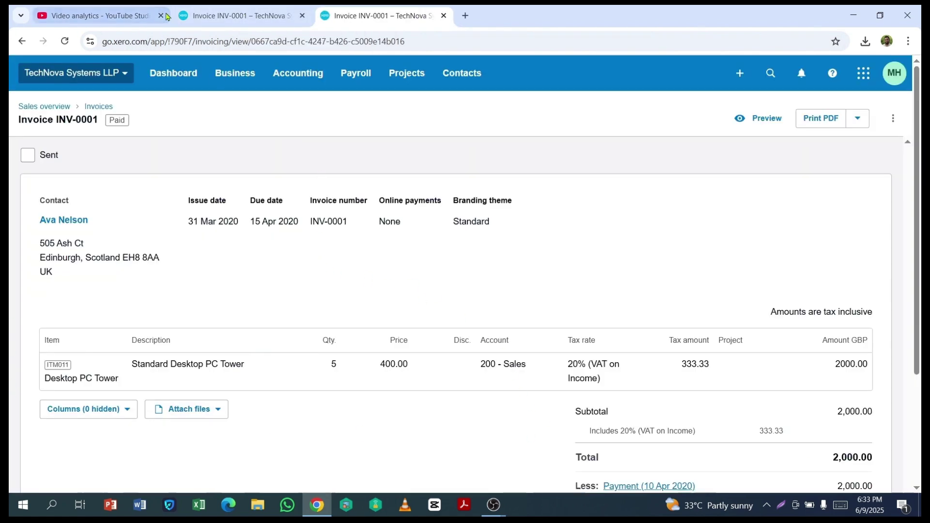
{"action": "left_click", "coordinate": [239, 73]}
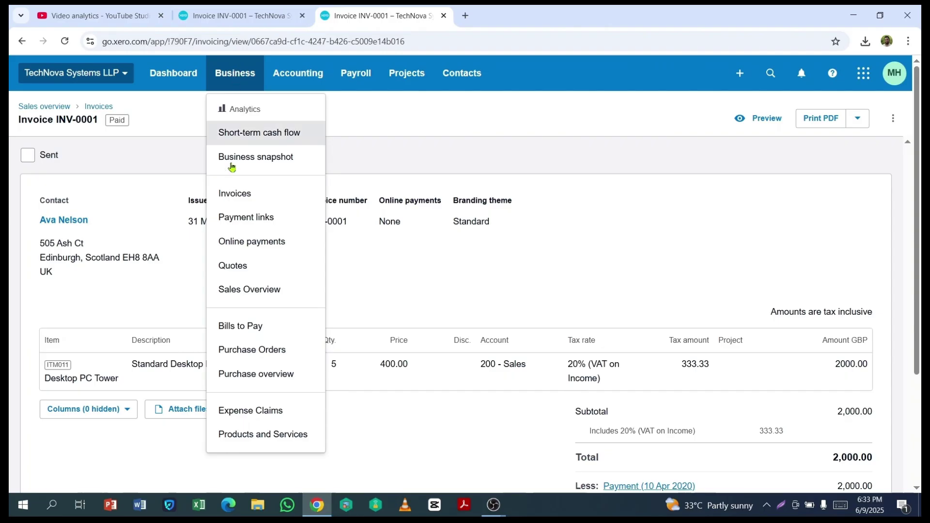
{"action": "left_click", "coordinate": [231, 199]}
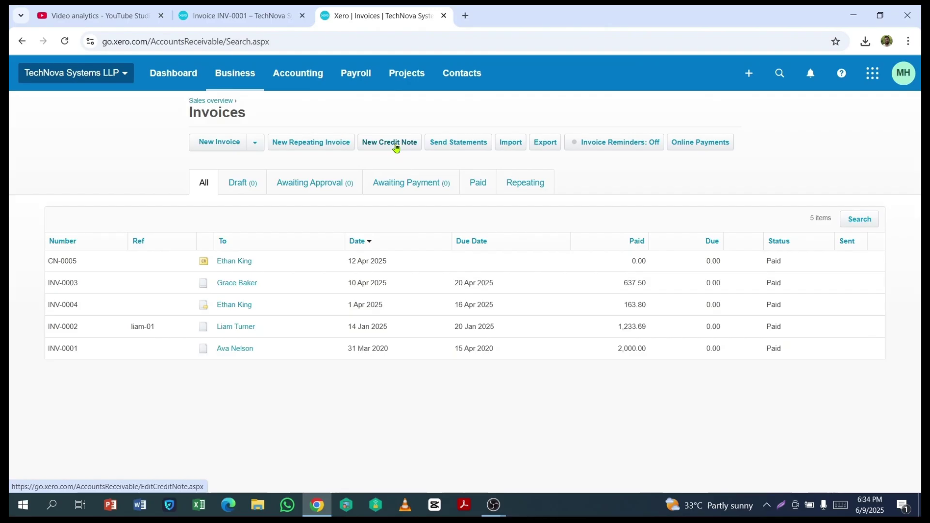
{"action": "left_click", "coordinate": [379, 146]}
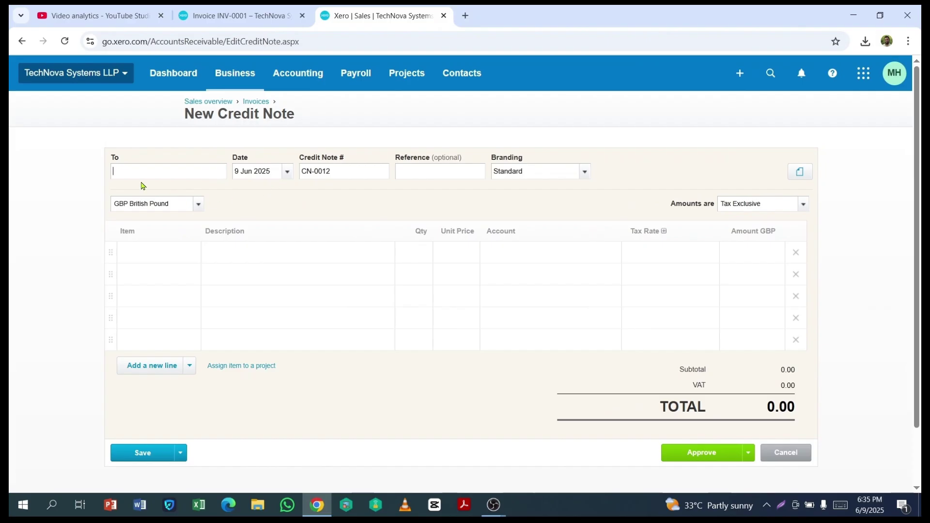
Step: Look up the customer on the paid invoice and select that contact as the credit note's recipient
{"action": "left_click", "coordinate": [157, 167]}
{"action": "left_click", "coordinate": [238, 15]}
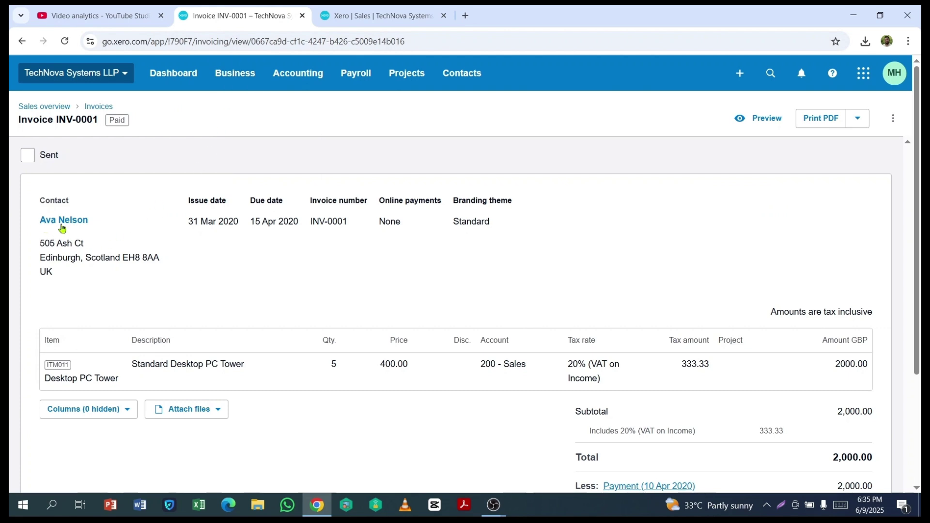
{"action": "left_click_drag", "start_coordinate": [30, 225], "coordinate": [95, 218]}
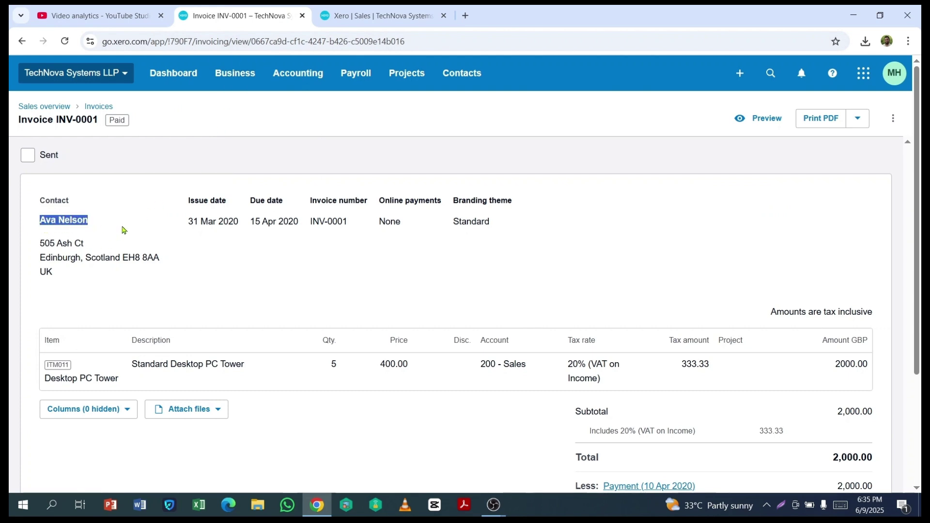
{"action": "left_click", "coordinate": [367, 17]}
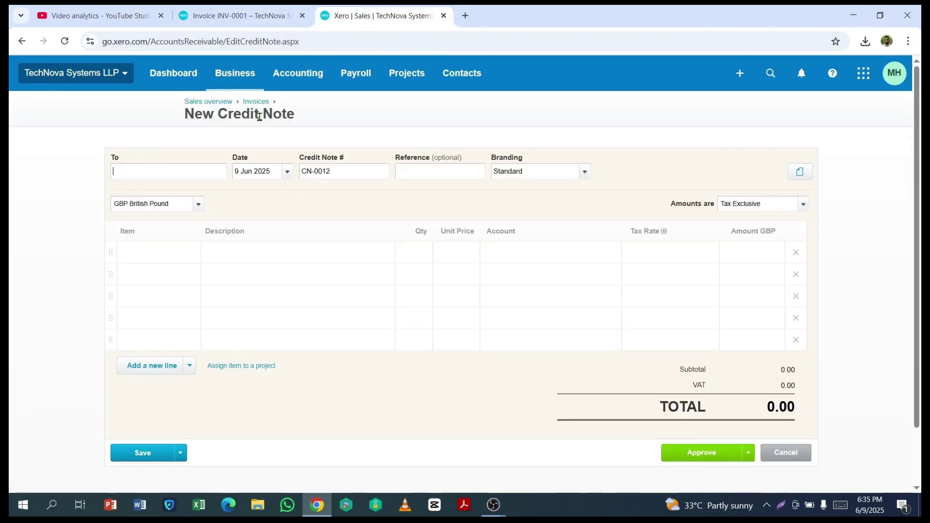
{"action": "left_click", "coordinate": [160, 169]}
{"action": "type", "text": "av"}
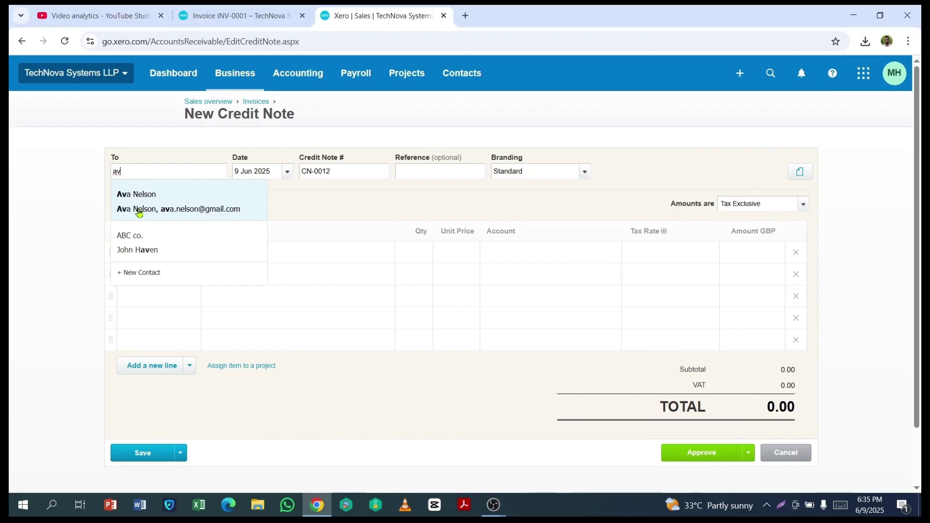
{"action": "left_click", "coordinate": [138, 207]}
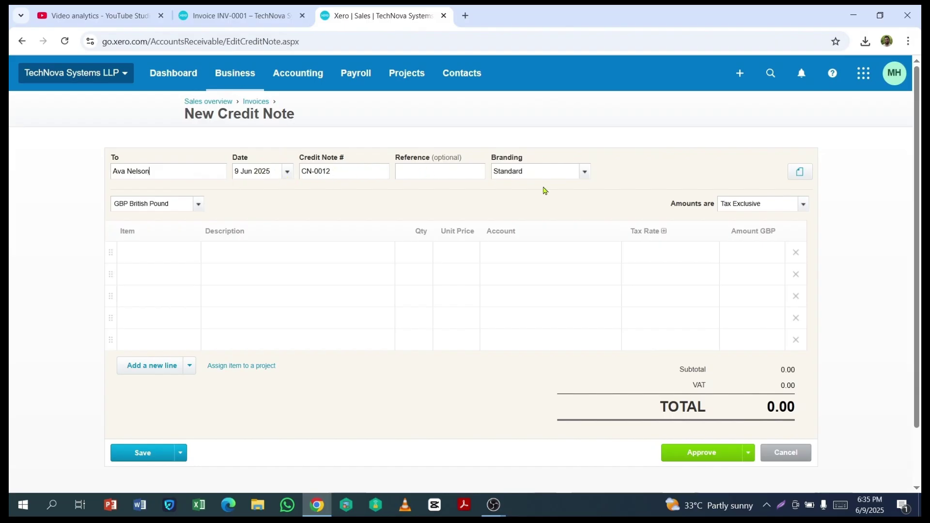
Step: Check the item code on the paid invoice and add ITM011: Desktop PC Tower as the credit note's first line
{"action": "left_click", "coordinate": [167, 253]}
{"action": "left_click", "coordinate": [252, 17]}
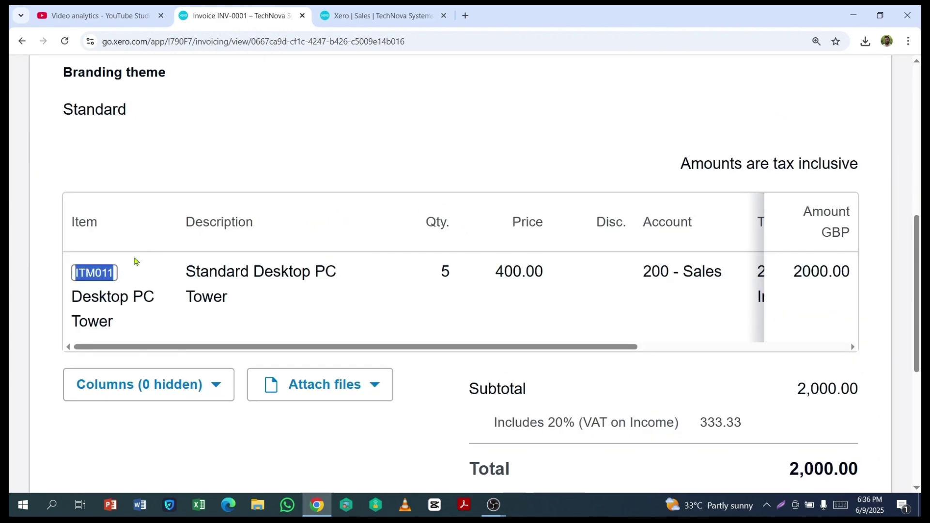
{"action": "left_click", "coordinate": [380, 19]}
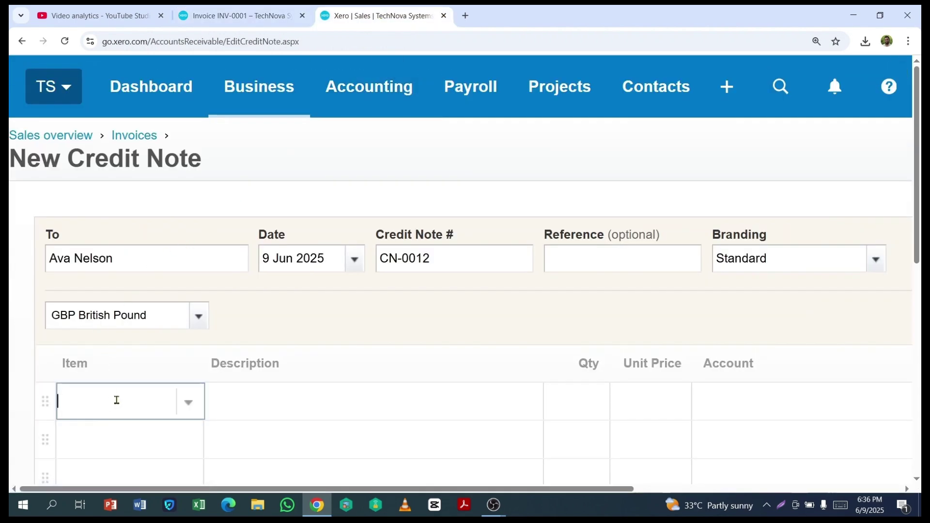
{"action": "type", "text": "011"}
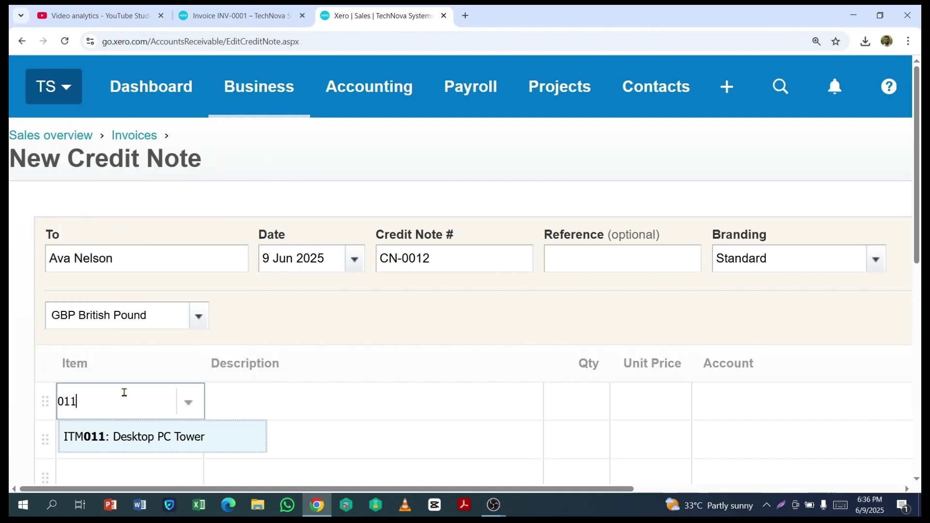
{"action": "left_click", "coordinate": [136, 442]}
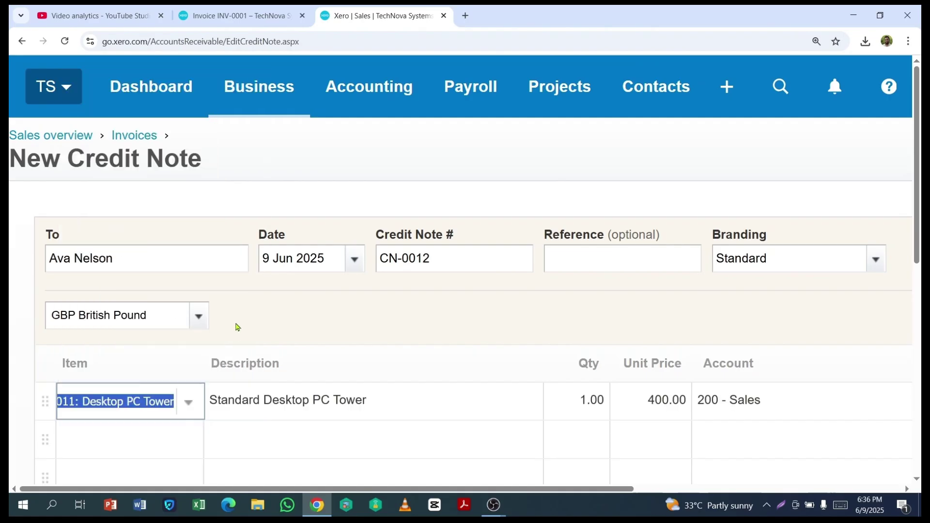
{"action": "key", "text": "ctrl+minus"}
Step: Check the Desktop PC Tower quantity on the paid invoice and return to the credit note's line items
{"action": "left_click", "coordinate": [238, 15]}
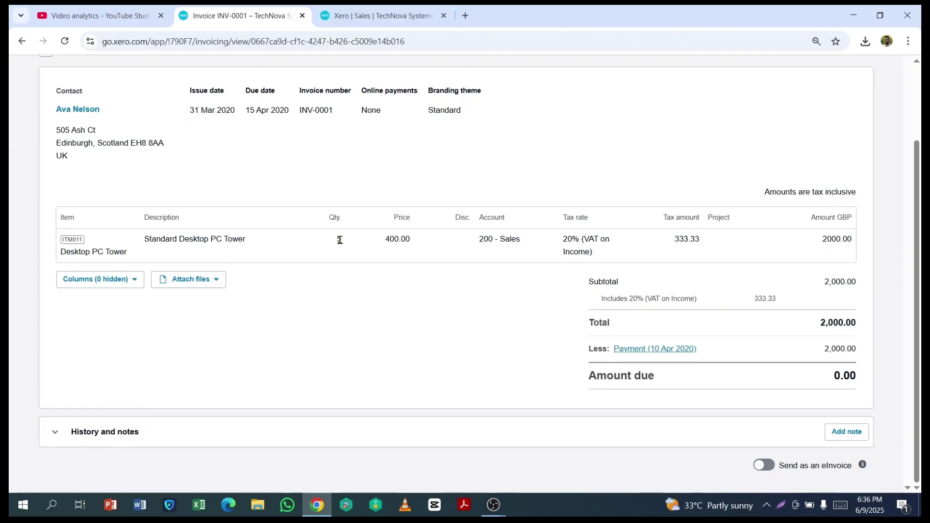
{"action": "left_click", "coordinate": [388, 15]}
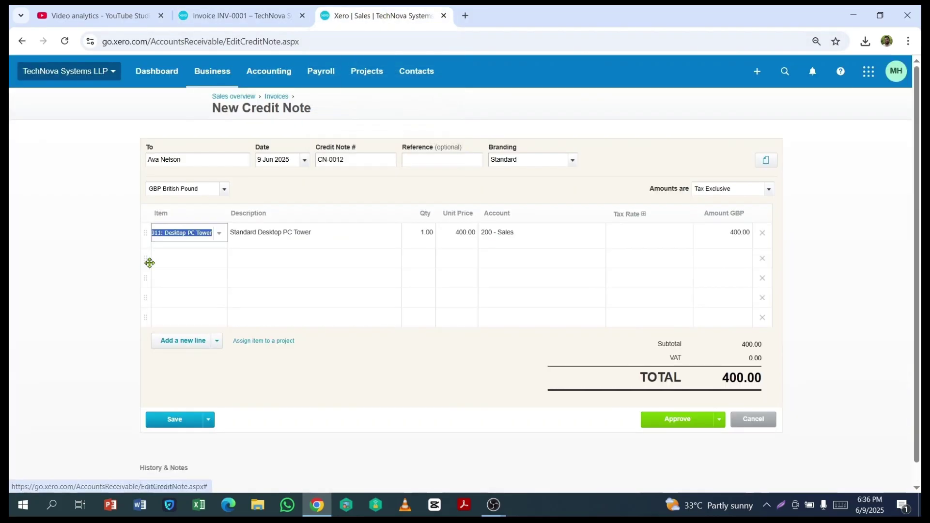
{"action": "left_click", "coordinate": [378, 254]}
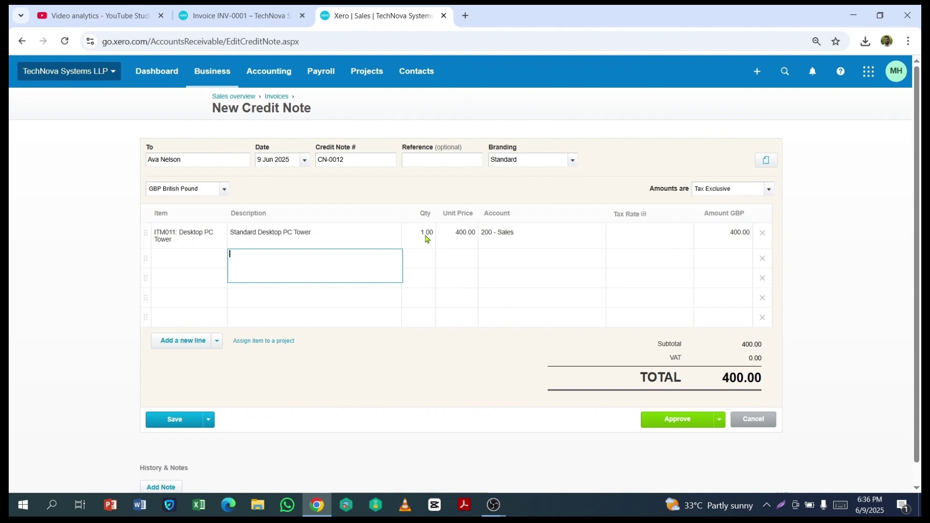
Step: Check the tax rate on the paid invoice and set the Desktop PC Tower line's tax rate to 20% (VAT on Income)
{"action": "left_click", "coordinate": [236, 16]}
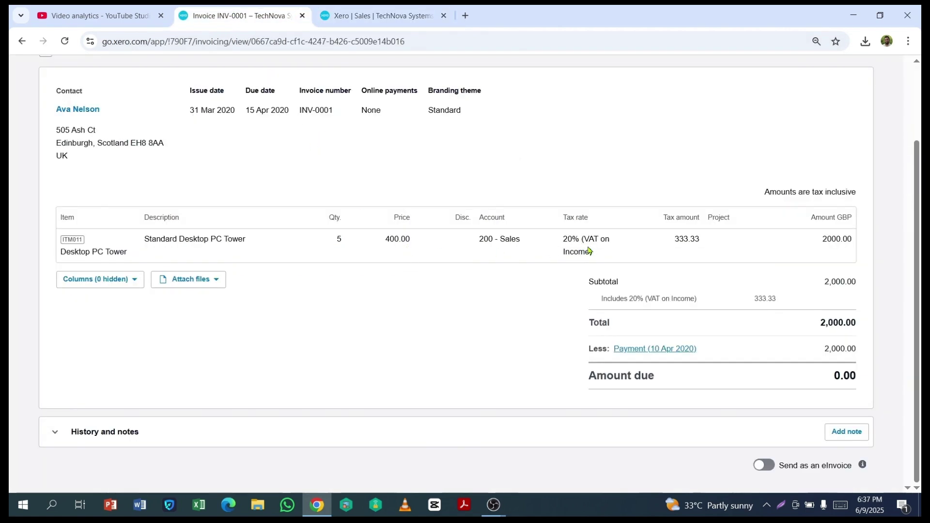
{"action": "left_click", "coordinate": [371, 16]}
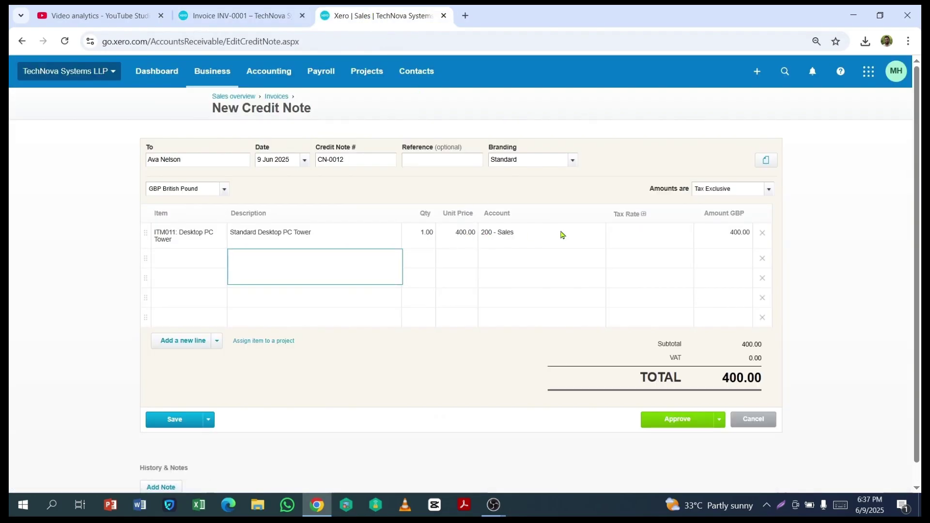
{"action": "left_click", "coordinate": [636, 235]}
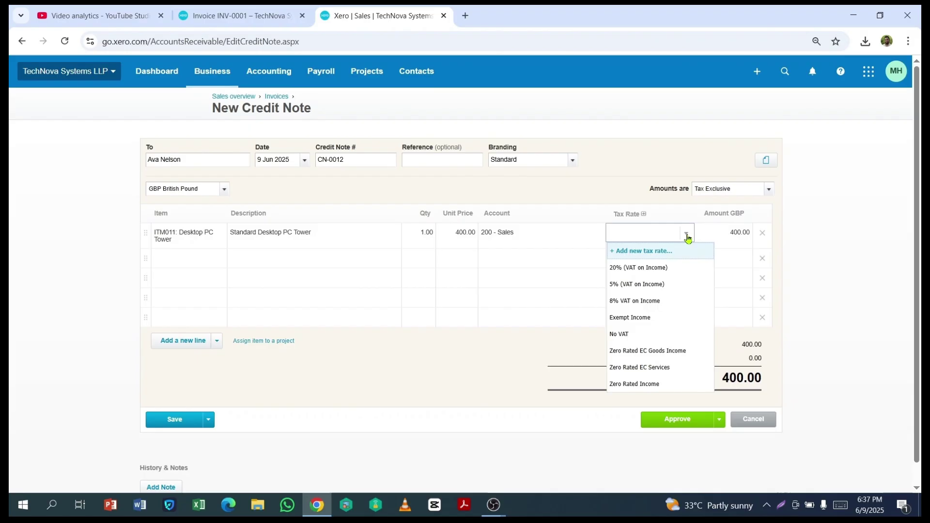
{"action": "left_click", "coordinate": [647, 269]}
{"action": "left_click", "coordinate": [833, 279]}
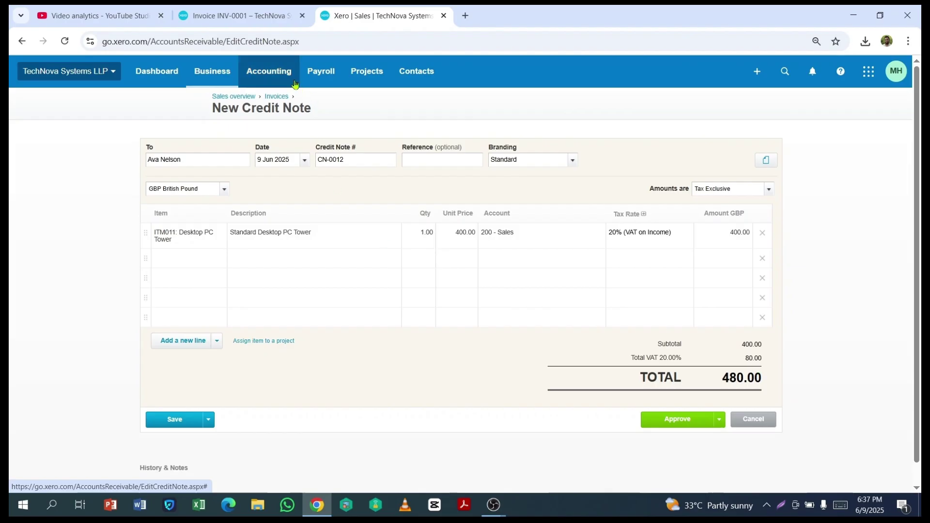
Step: Compare the credit note's details with the paid invoice and approve the credit note
{"action": "left_click", "coordinate": [226, 16]}
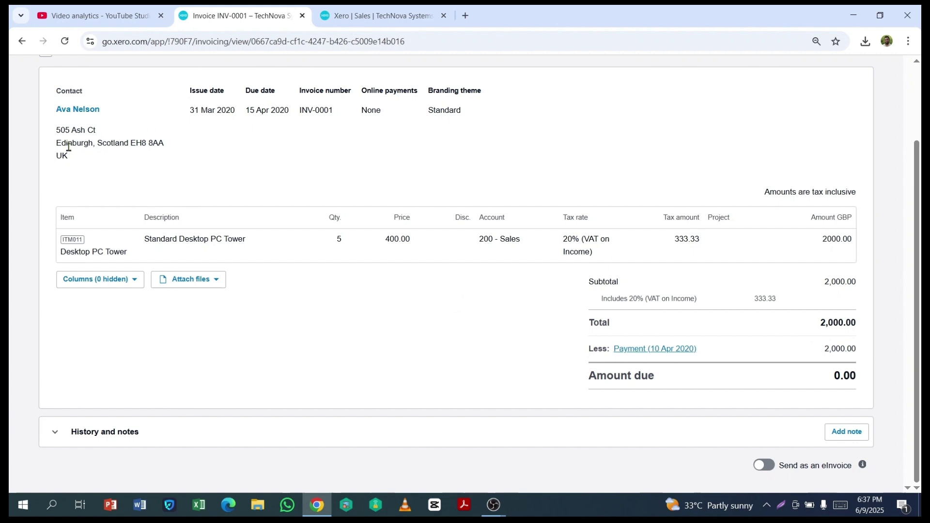
{"action": "left_click", "coordinate": [365, 16]}
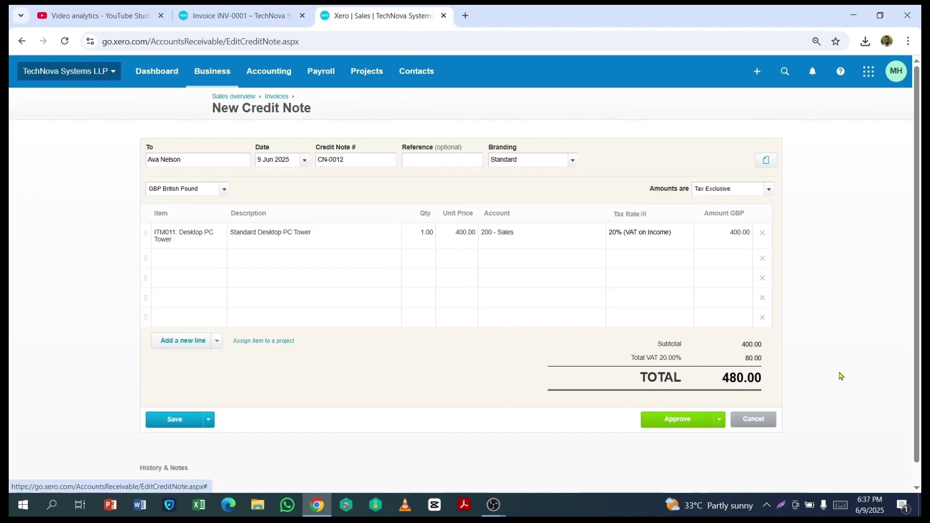
{"action": "left_click", "coordinate": [687, 426]}
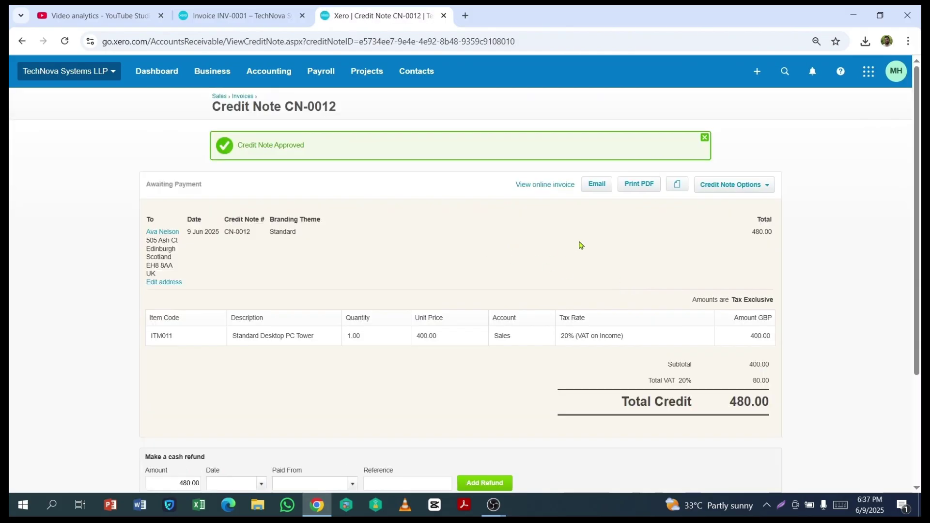
Step: Review the approved credit note and record a 480.00 cash refund dated 9 Jun 2025, paid from 601 - Monzo Bank-Technova
{"action": "scroll", "coordinate": [576, 243], "scroll_direction": "down", "scroll_amount": 1}
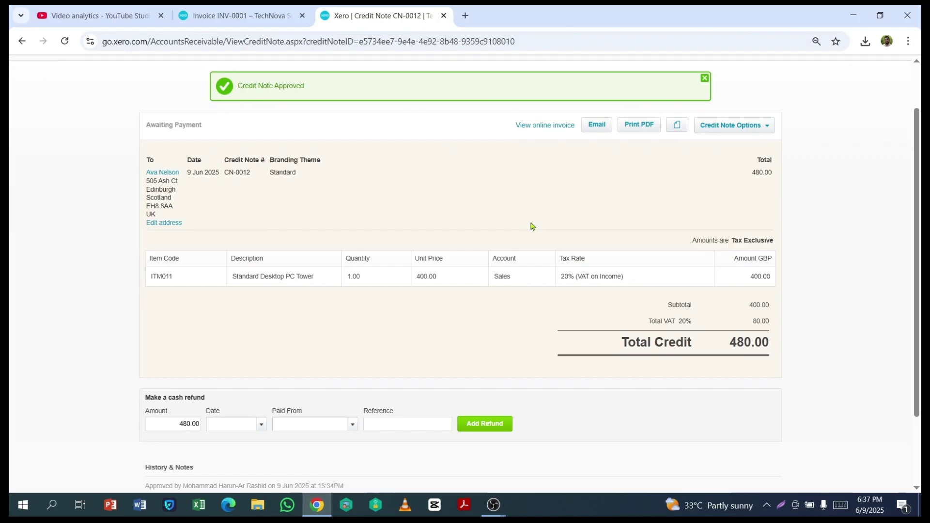
{"action": "scroll", "coordinate": [538, 206], "scroll_direction": "up", "scroll_amount": 1}
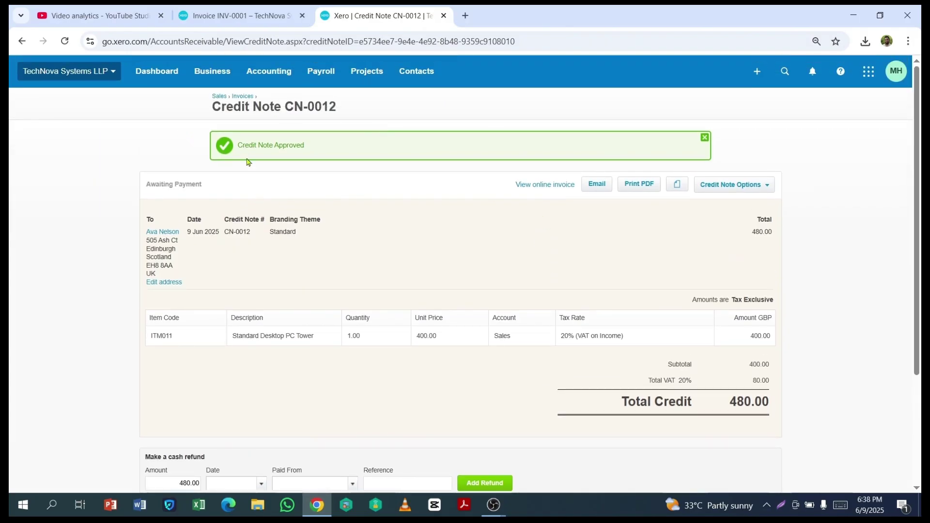
{"action": "scroll", "coordinate": [591, 252], "scroll_direction": "down", "scroll_amount": 1}
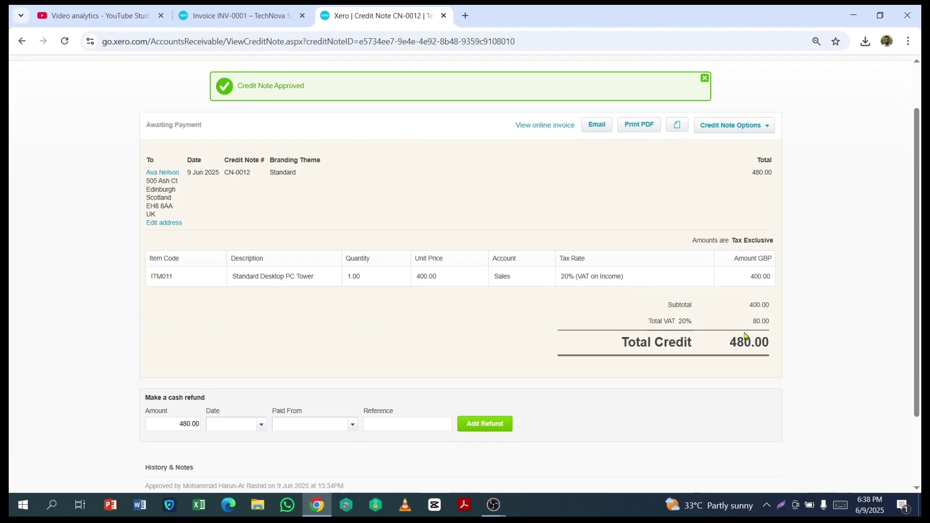
{"action": "scroll", "coordinate": [354, 347], "scroll_direction": "down", "scroll_amount": 2}
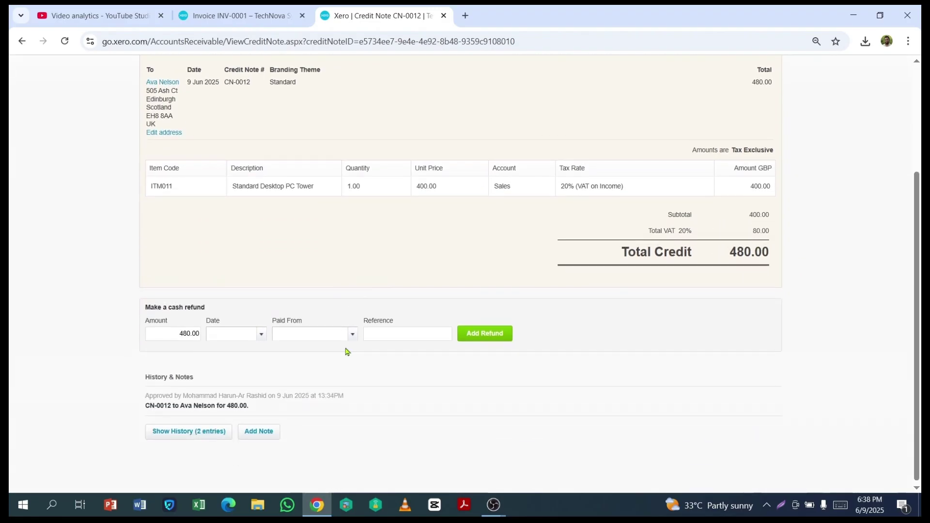
{"action": "left_click", "coordinate": [261, 334]}
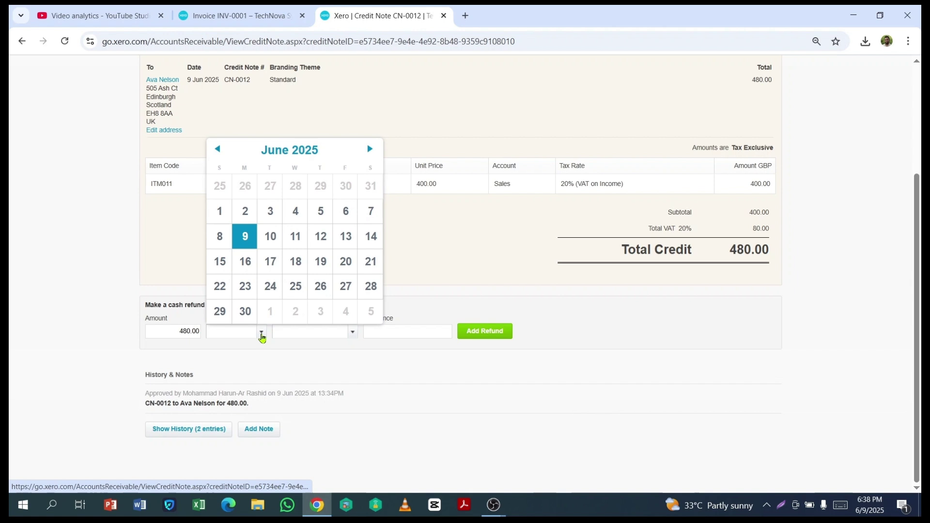
{"action": "left_click", "coordinate": [245, 236]}
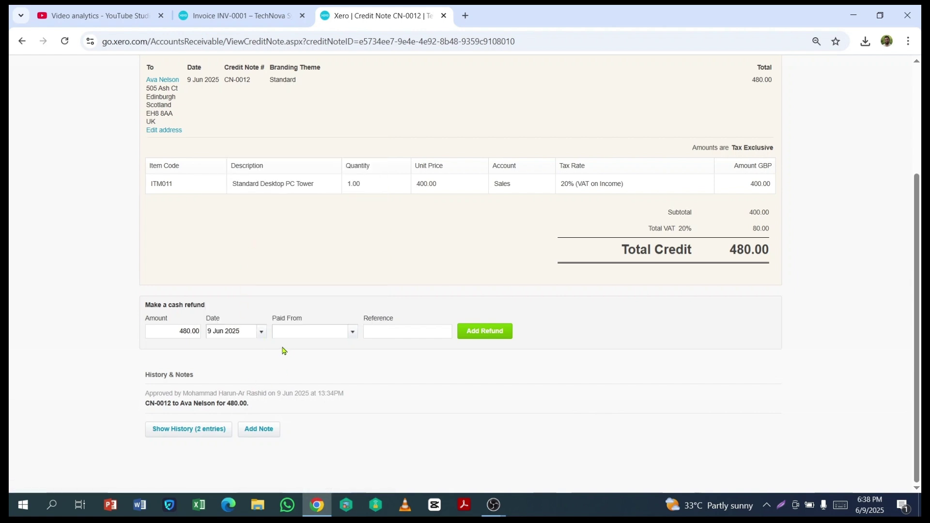
{"action": "left_click", "coordinate": [353, 335]}
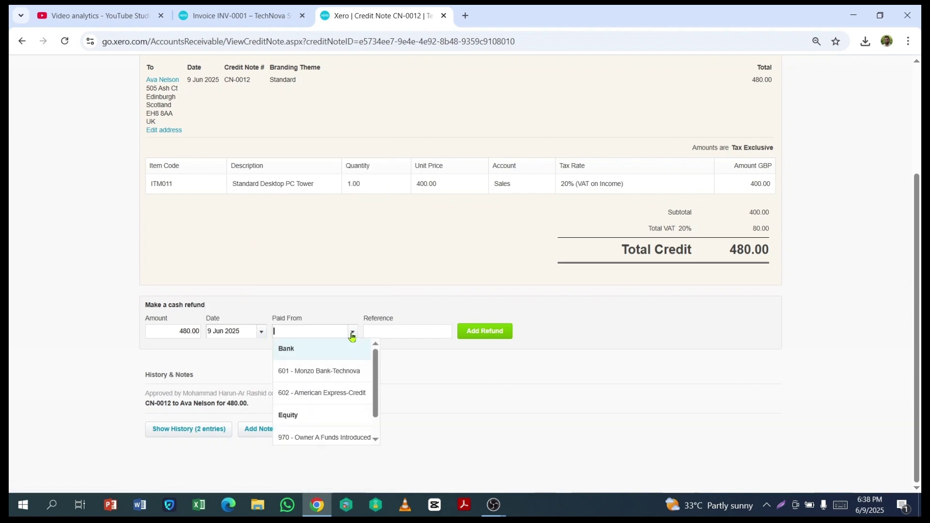
{"action": "left_click", "coordinate": [312, 376]}
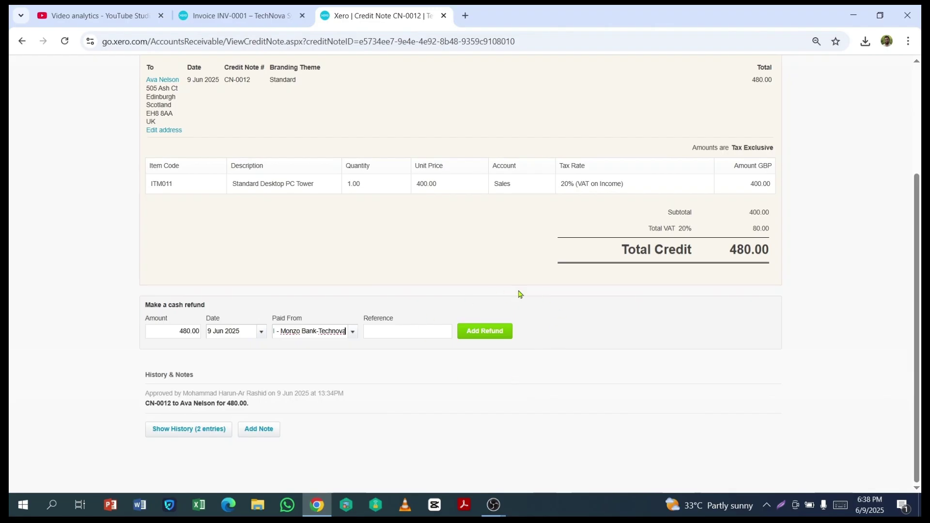
{"action": "left_click", "coordinate": [487, 335]}
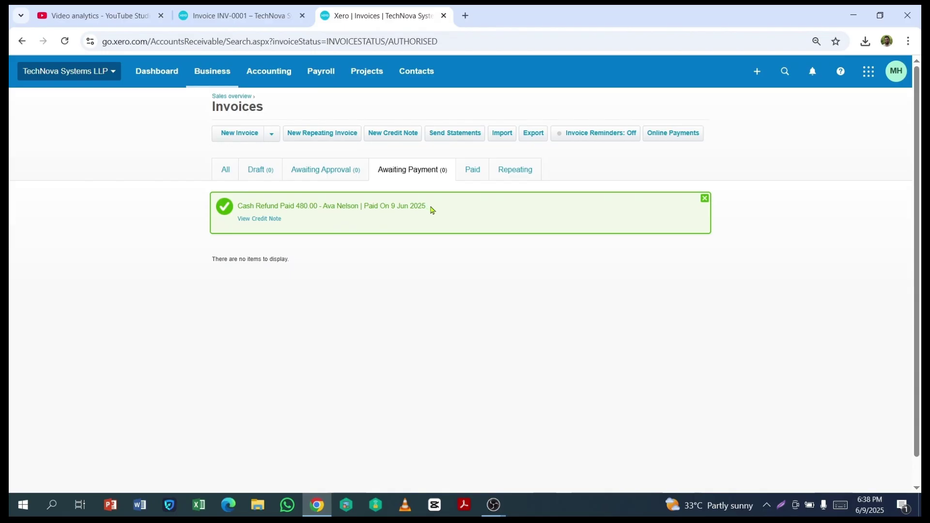
Step: Return to the sales overview and open the full list of invoices
{"action": "left_click", "coordinate": [239, 98]}
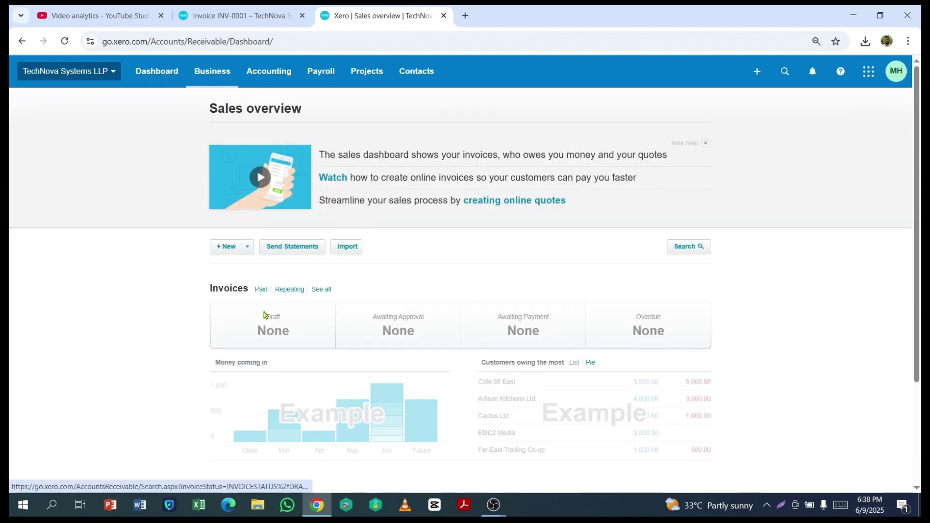
{"action": "left_click", "coordinate": [318, 290]}
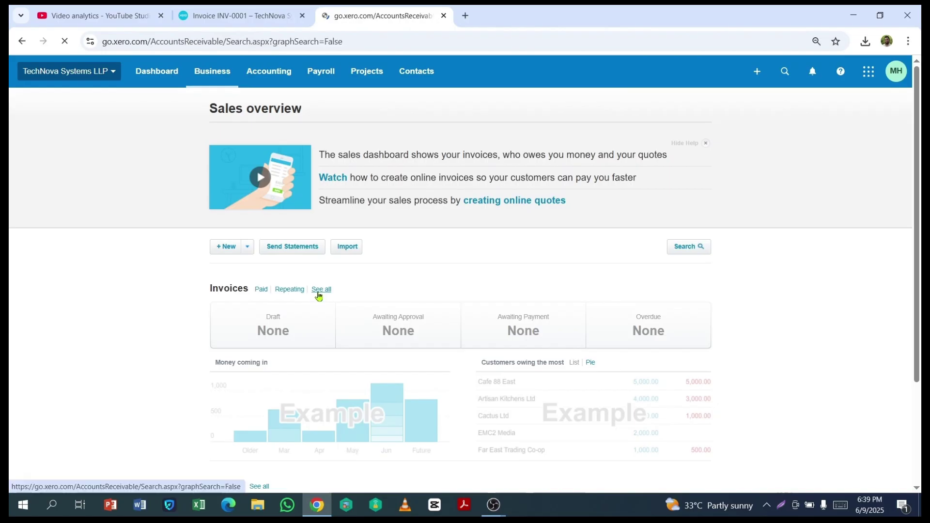